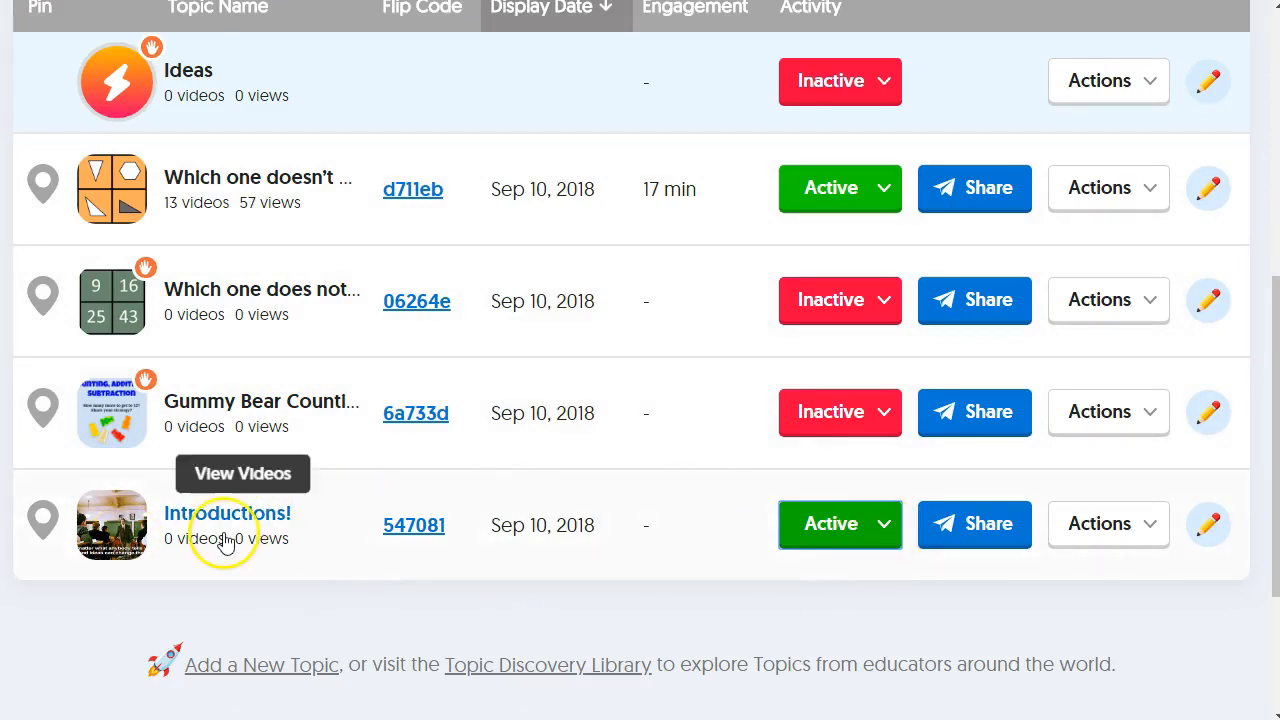
Set the activity status of the Introductions! topic to Inactive.
{"action": "left_click", "coordinate": [885, 528]}
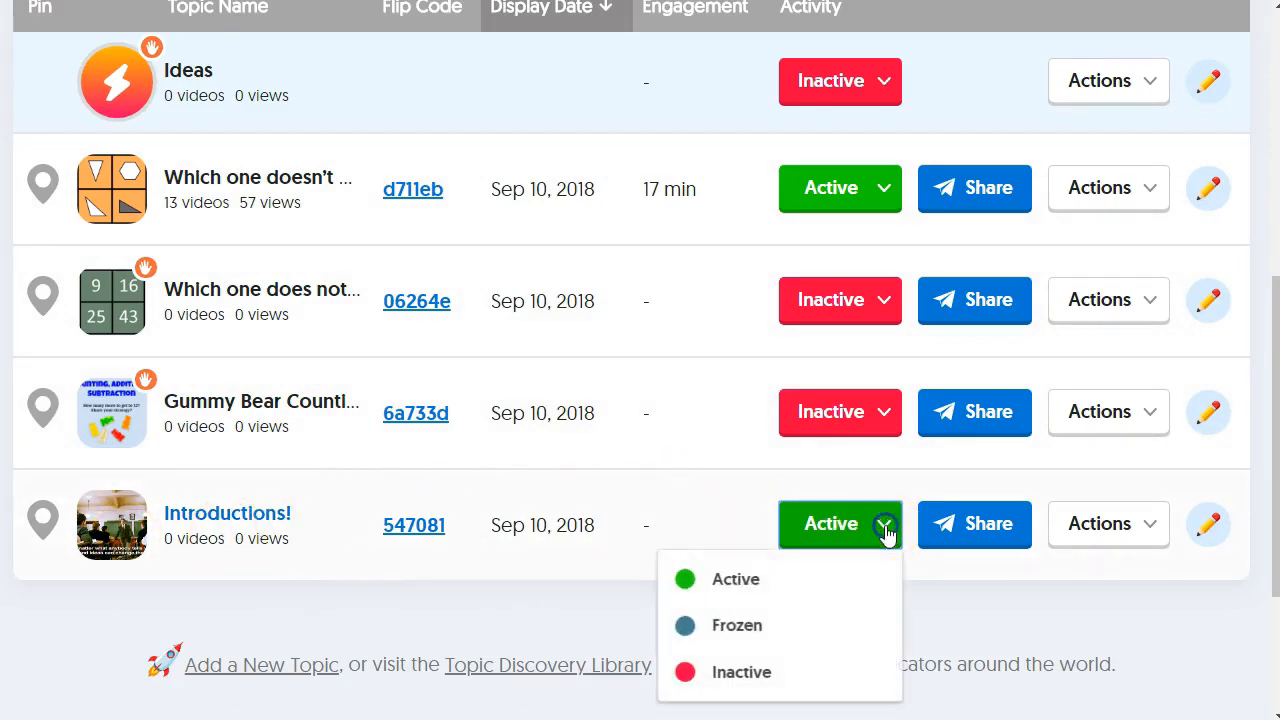
{"action": "left_click", "coordinate": [741, 673]}
{"action": "scroll", "coordinate": [286, 511], "scroll_direction": "up", "scroll_amount": 1}
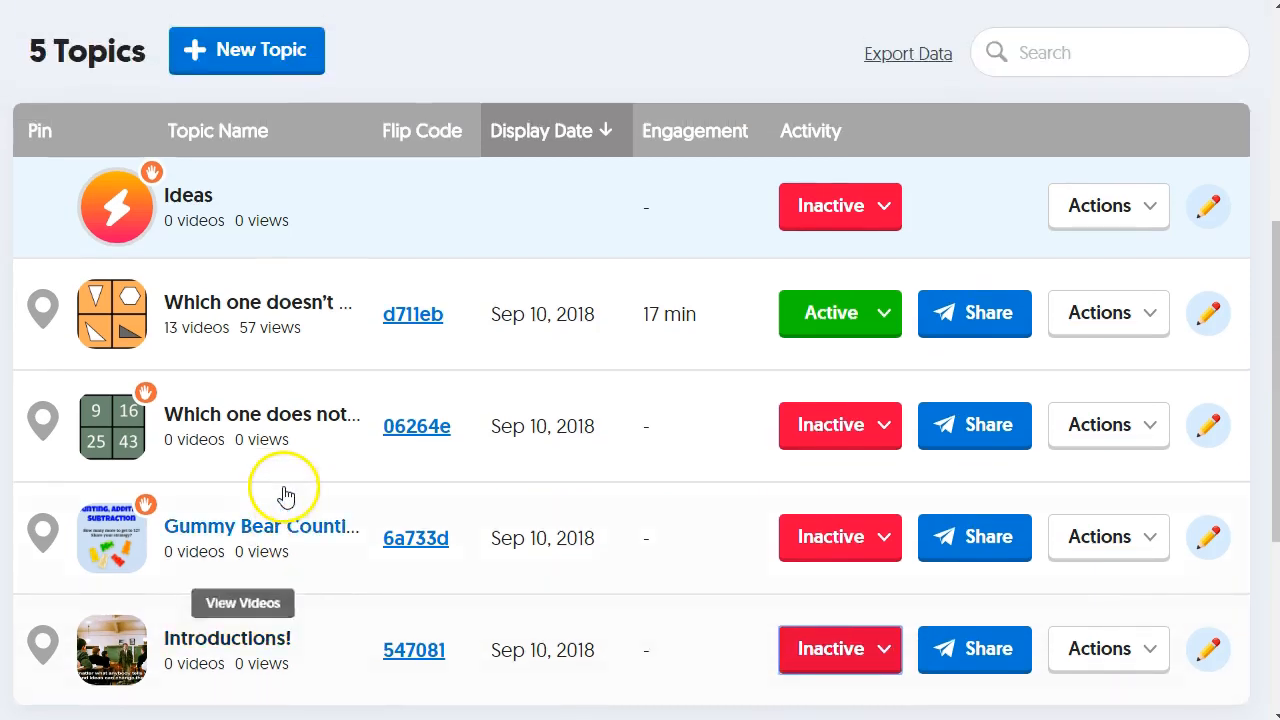
Start creating a new topic in the current grid.
{"action": "scroll", "coordinate": [286, 495], "scroll_direction": "up", "scroll_amount": 1}
{"action": "scroll", "coordinate": [323, 686], "scroll_direction": "down", "scroll_amount": 3}
{"action": "scroll", "coordinate": [346, 486], "scroll_direction": "up", "scroll_amount": 3}
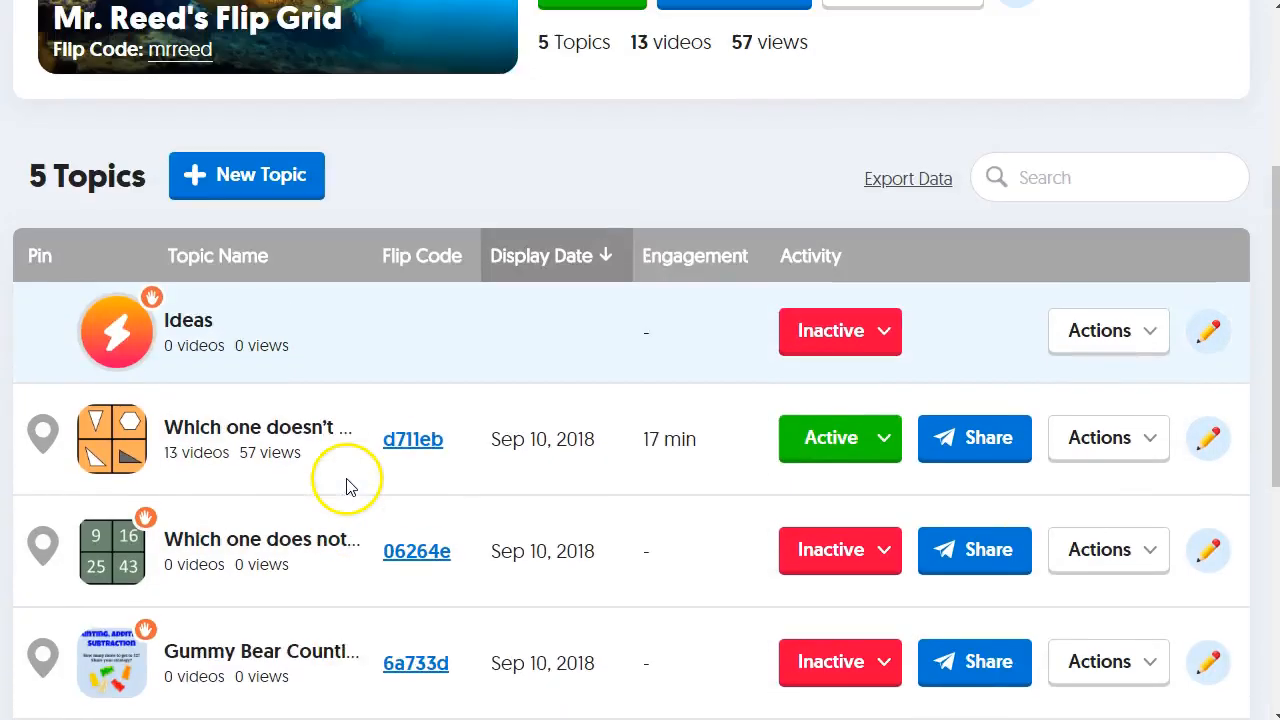
{"action": "scroll", "coordinate": [346, 486], "scroll_direction": "up", "scroll_amount": 3}
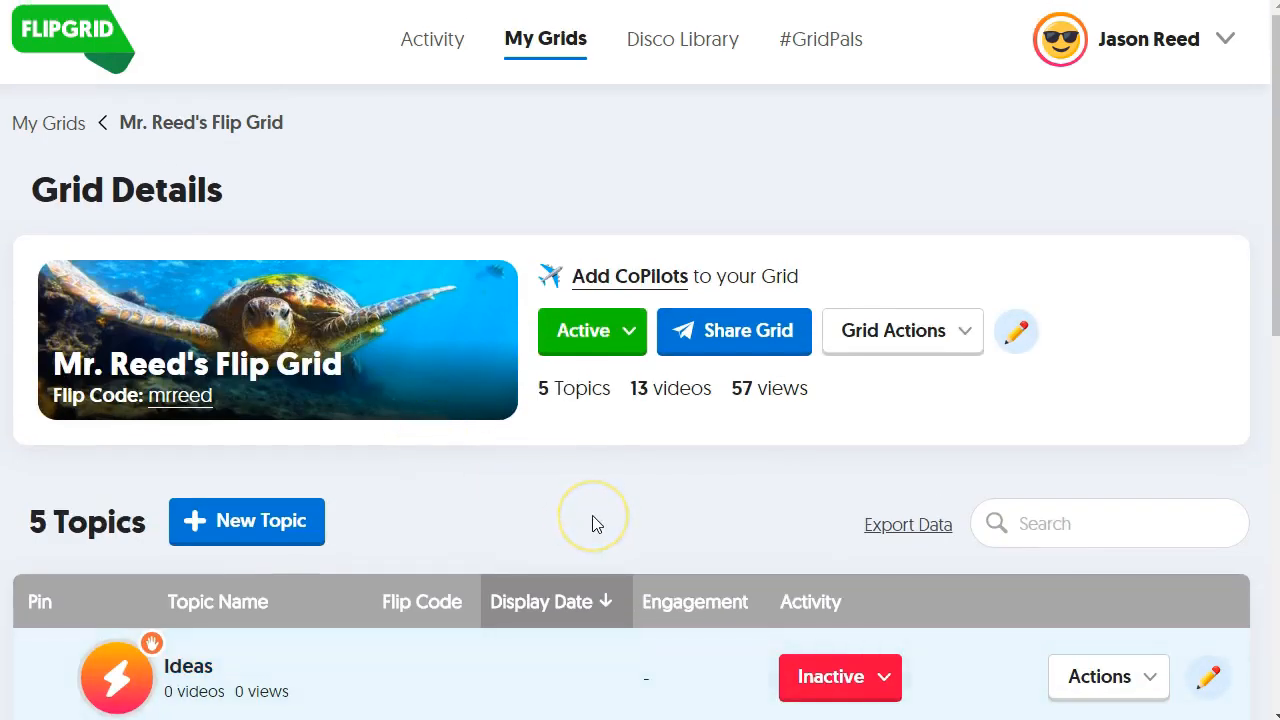
{"action": "left_click", "coordinate": [272, 532]}
Turn on Video Moderation in the new topic's privacy settings.
{"action": "scroll", "coordinate": [457, 443], "scroll_direction": "down", "scroll_amount": 3}
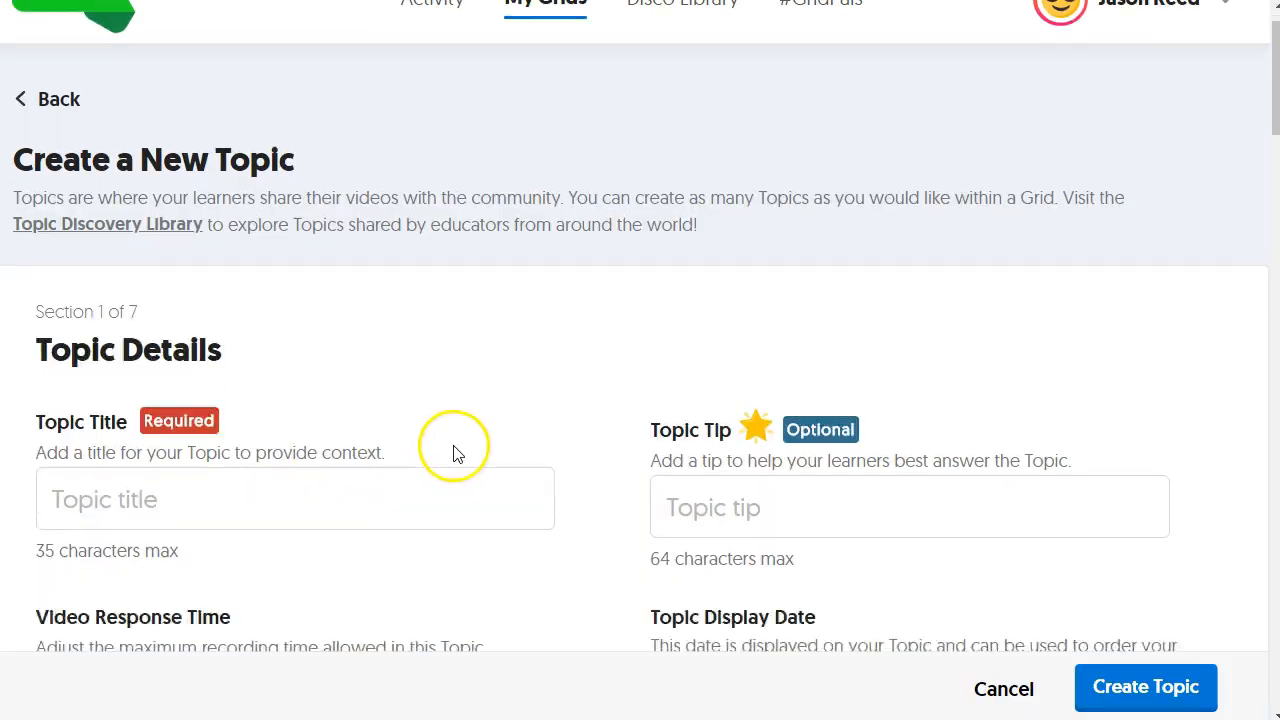
{"action": "scroll", "coordinate": [500, 264], "scroll_direction": "down", "scroll_amount": 1}
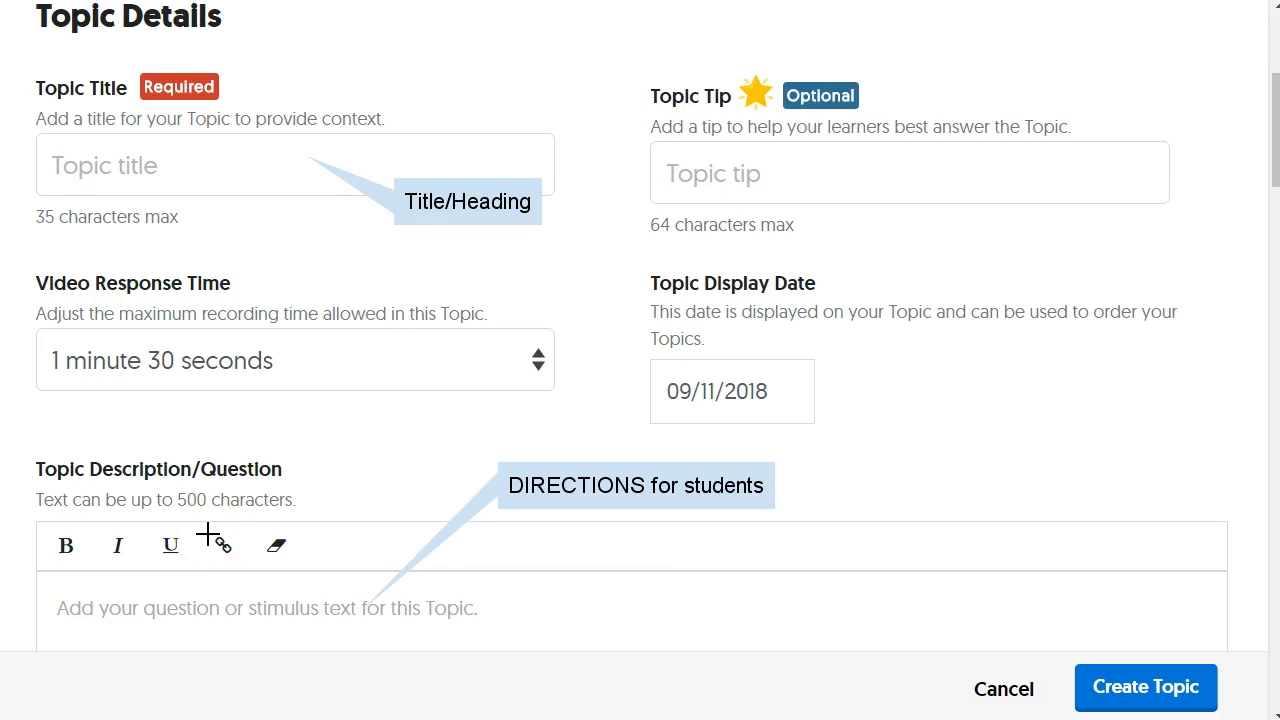
{"action": "scroll", "coordinate": [277, 466], "scroll_direction": "down", "scroll_amount": 1}
{"action": "scroll", "coordinate": [300, 450], "scroll_direction": "down", "scroll_amount": 3}
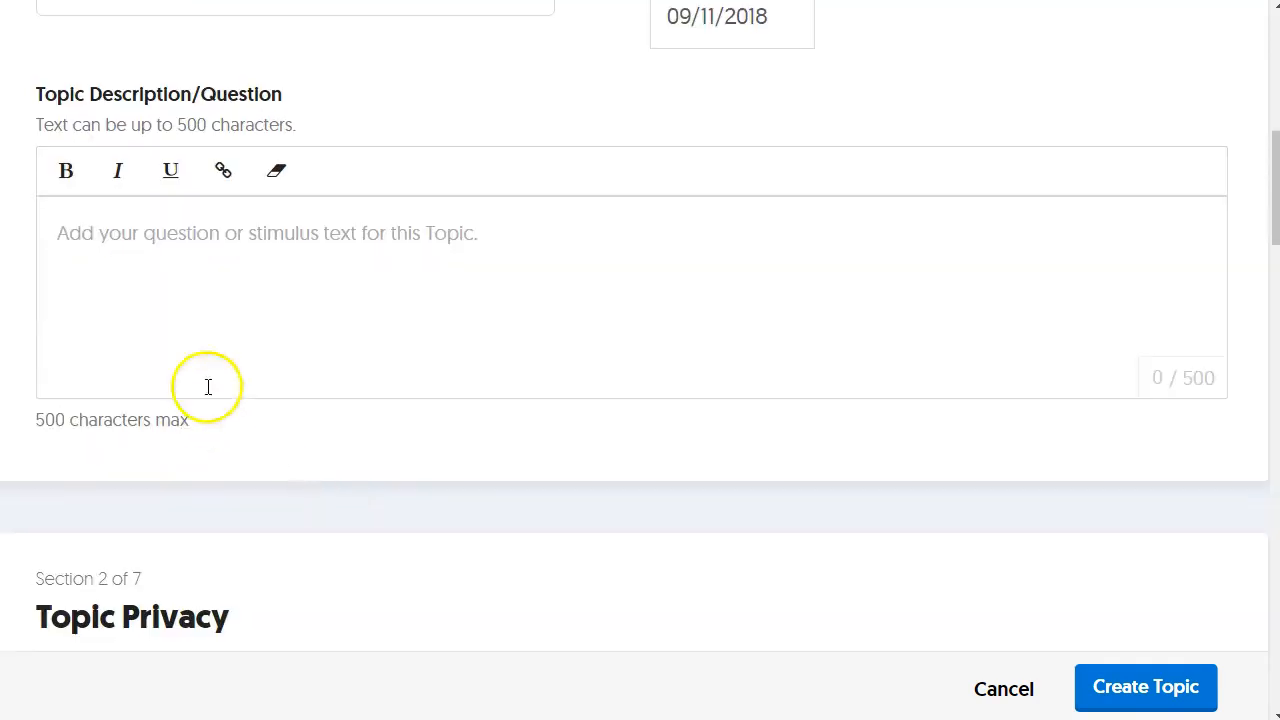
{"action": "scroll", "coordinate": [576, 292], "scroll_direction": "down", "scroll_amount": 2}
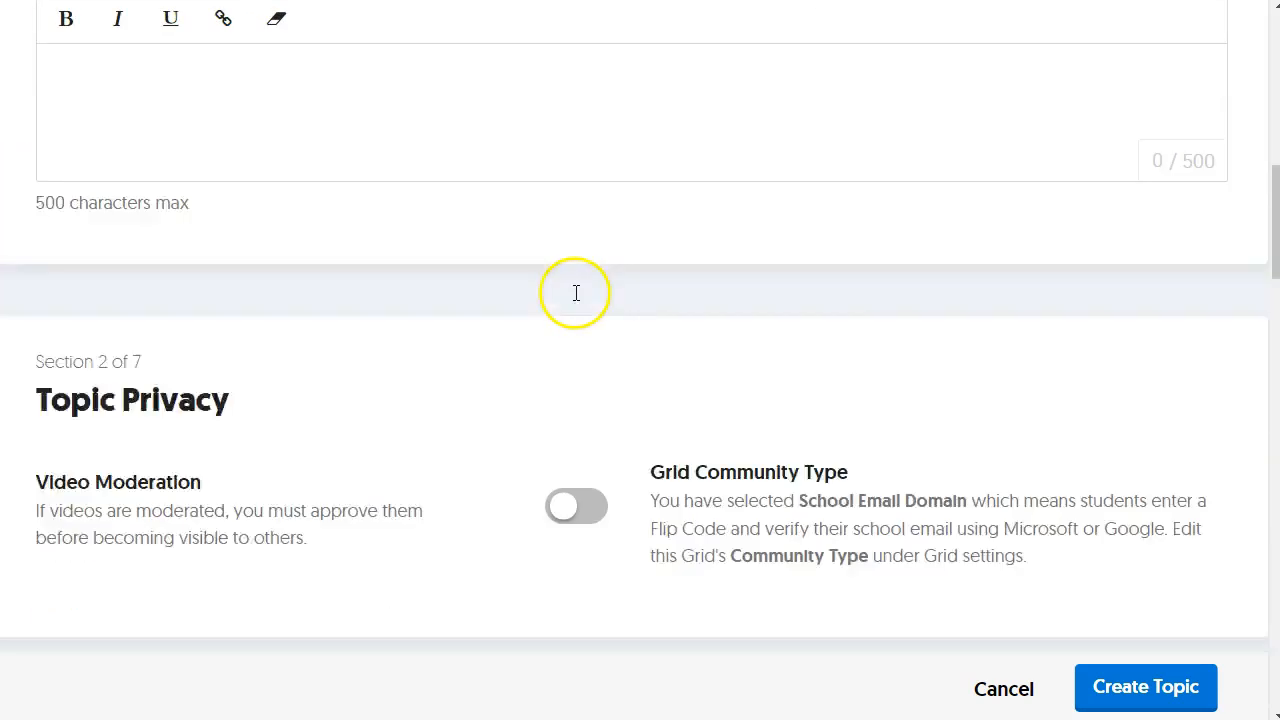
{"action": "scroll", "coordinate": [540, 293], "scroll_direction": "down", "scroll_amount": 2}
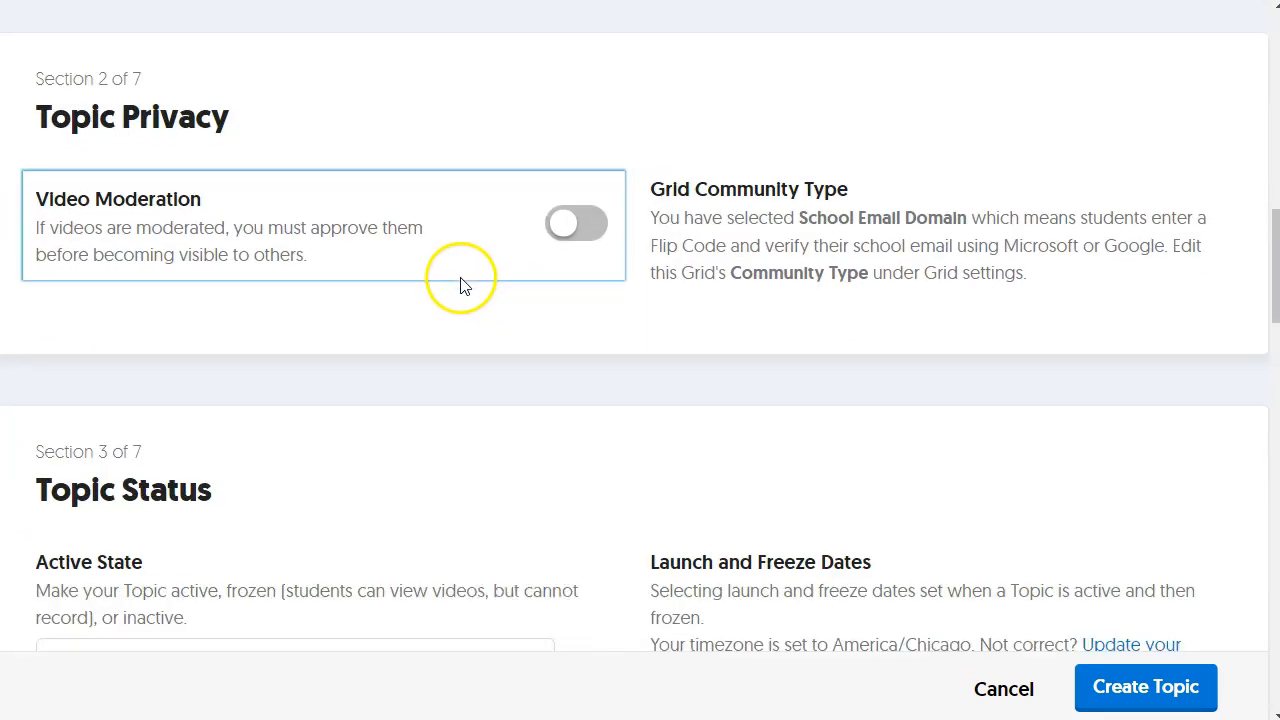
{"action": "left_click", "coordinate": [585, 222]}
{"action": "left_click", "coordinate": [600, 217]}
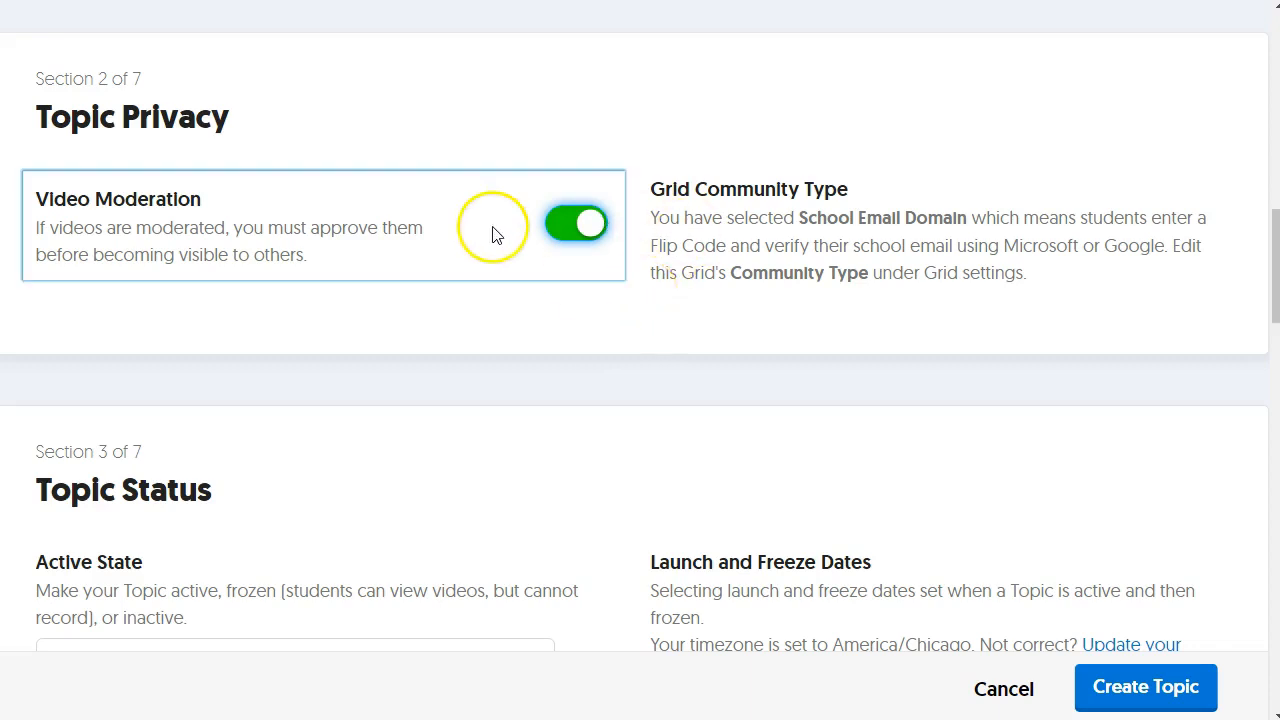
Schedule the topic with a launch date of 09/13/2018 and a freeze date of 09/20/2018.
{"action": "scroll", "coordinate": [493, 242], "scroll_direction": "down", "scroll_amount": 1}
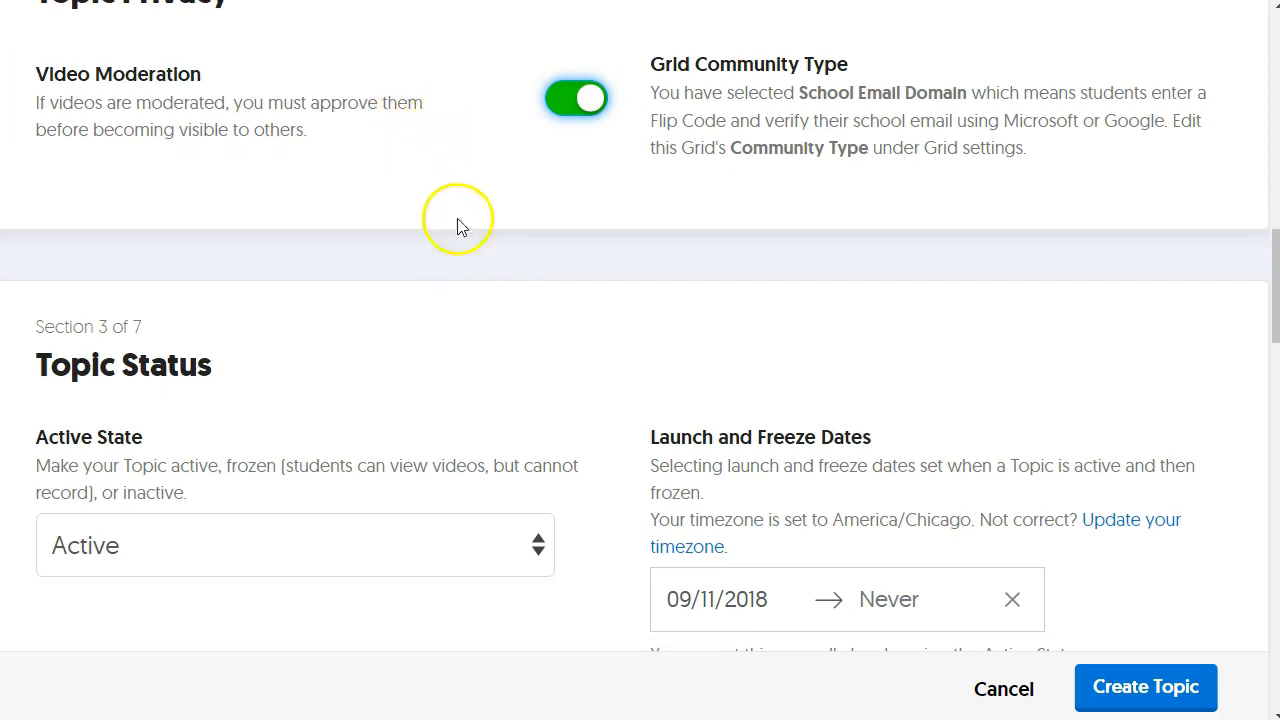
{"action": "scroll", "coordinate": [470, 232], "scroll_direction": "down", "scroll_amount": 1}
{"action": "scroll", "coordinate": [471, 230], "scroll_direction": "up", "scroll_amount": 2}
{"action": "scroll", "coordinate": [468, 228], "scroll_direction": "down", "scroll_amount": 3}
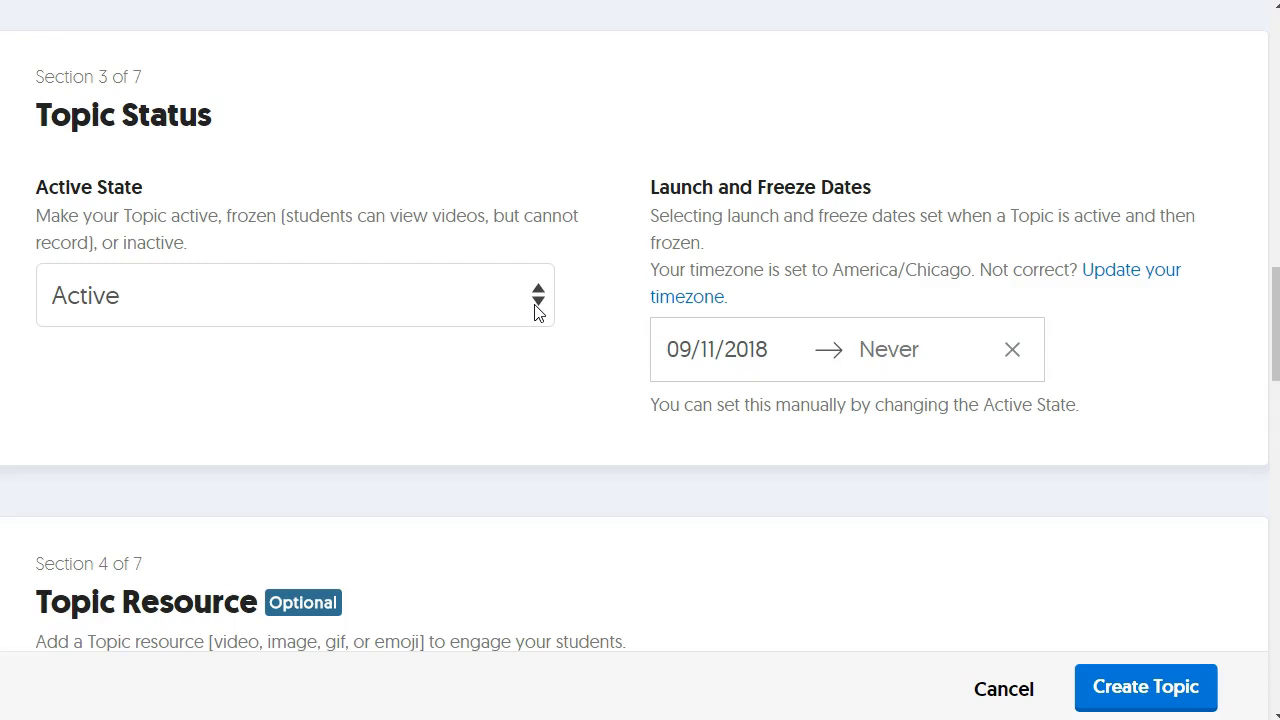
{"action": "left_click", "coordinate": [460, 313]}
{"action": "left_click", "coordinate": [877, 350]}
{"action": "scroll", "coordinate": [877, 350], "scroll_direction": "down", "scroll_amount": 4}
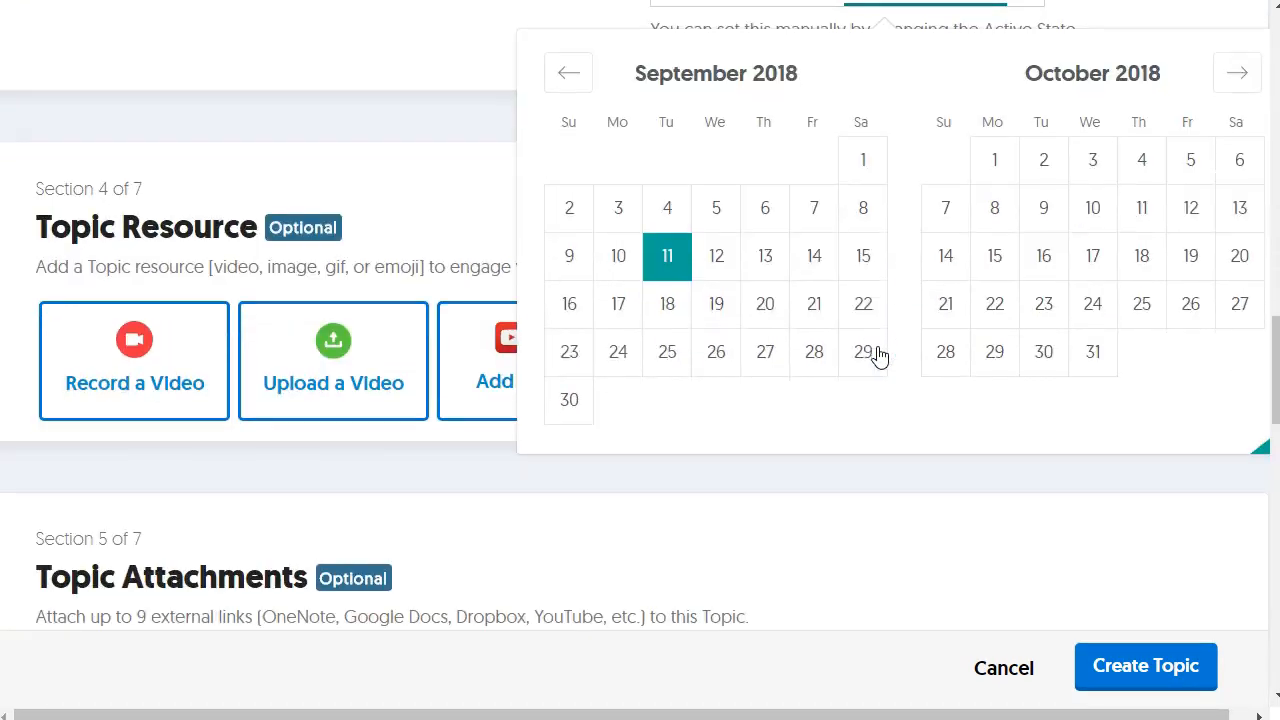
{"action": "scroll", "coordinate": [720, 243], "scroll_direction": "up", "scroll_amount": 1}
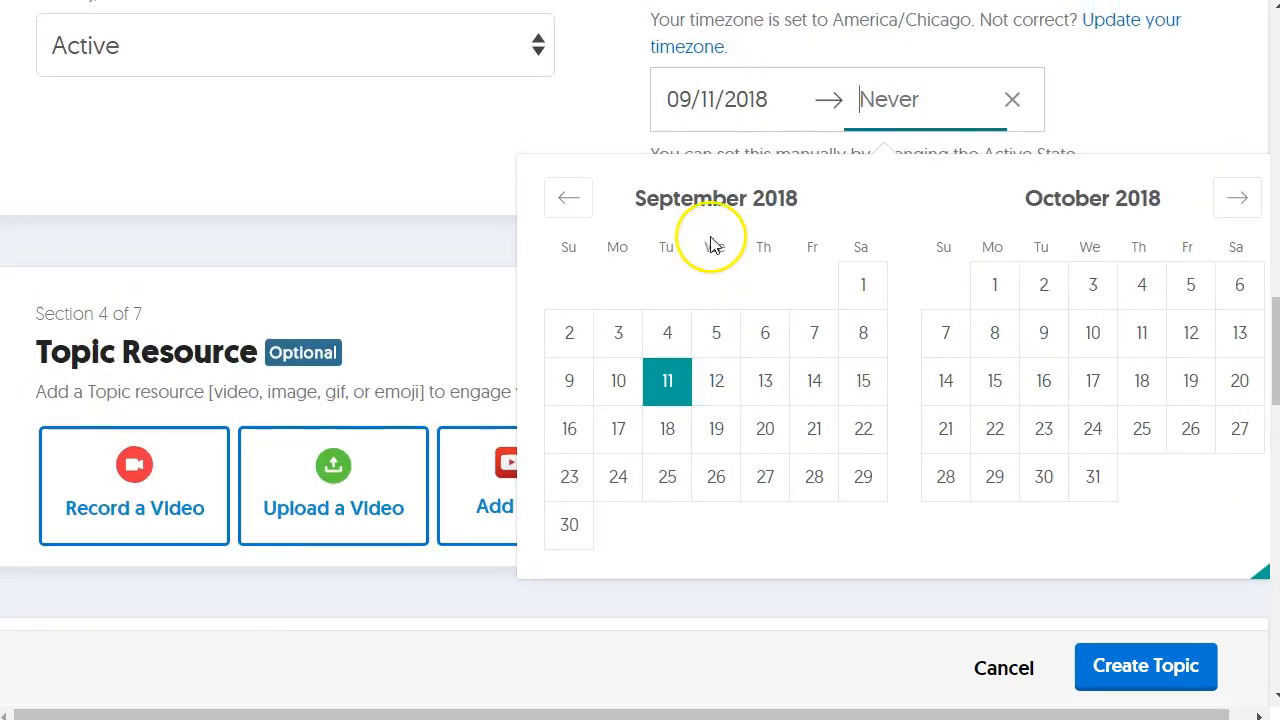
{"action": "left_click", "coordinate": [714, 128]}
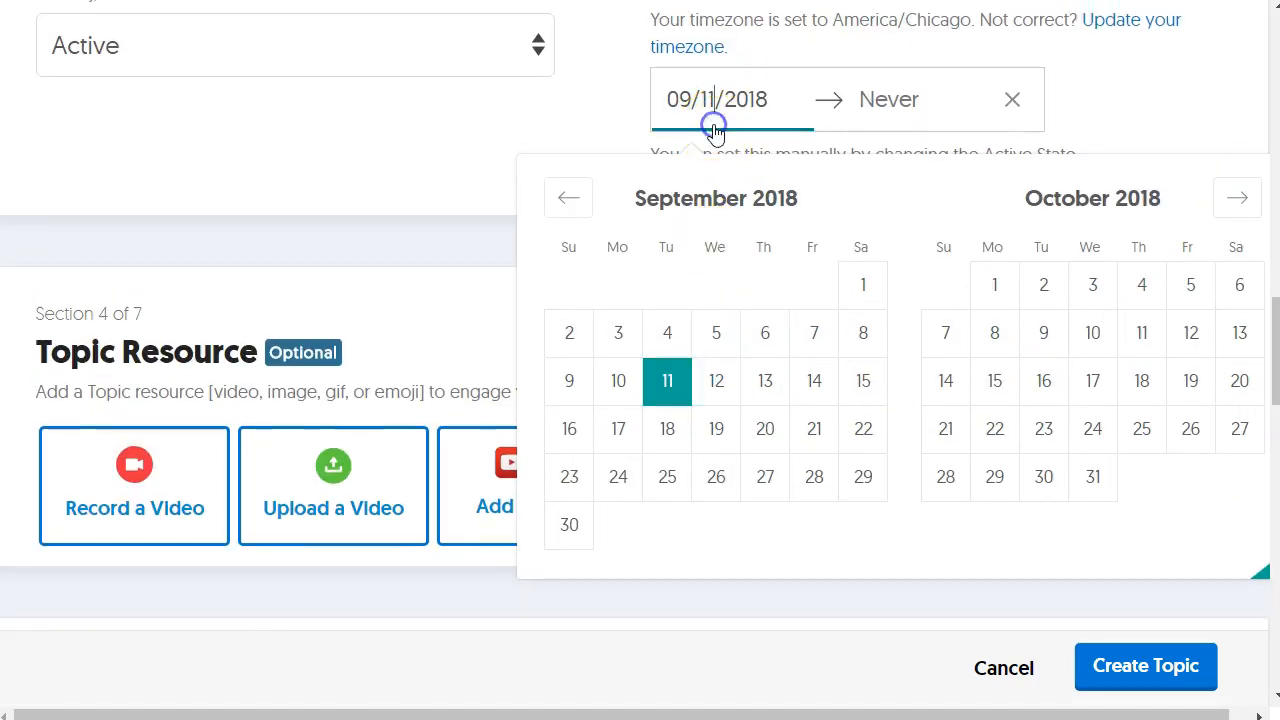
{"action": "left_click", "coordinate": [765, 393]}
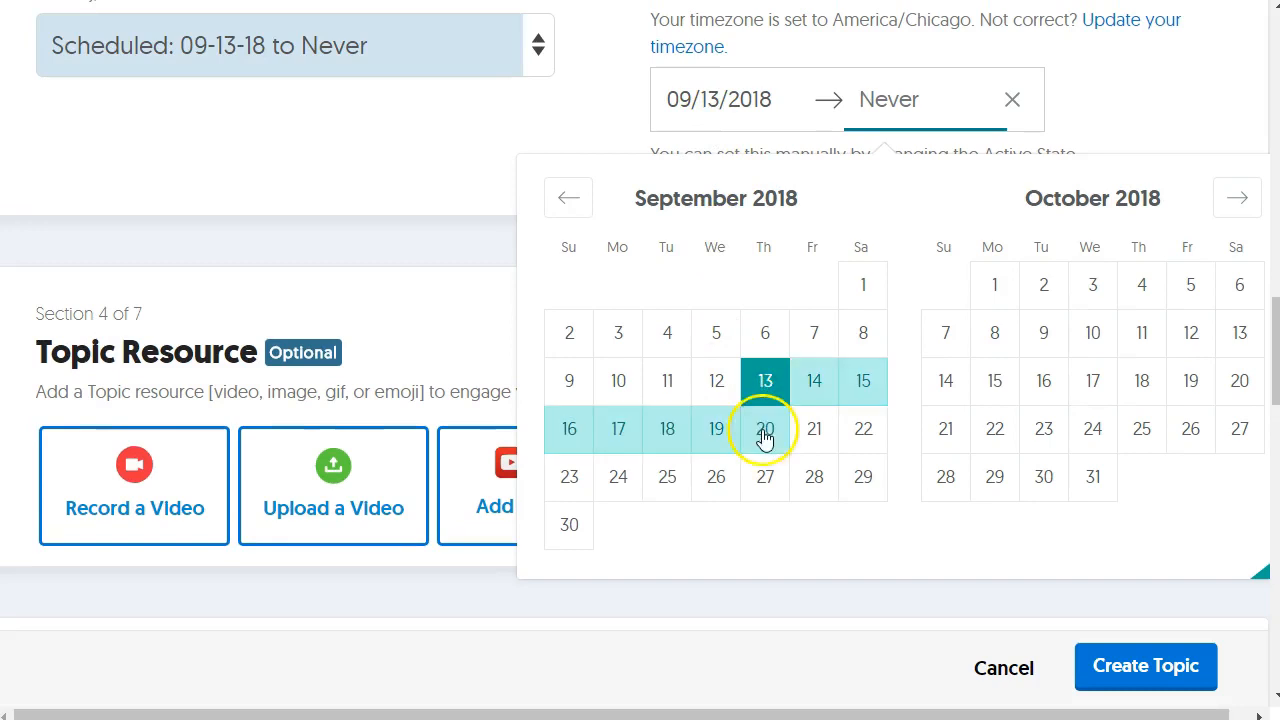
{"action": "left_click", "coordinate": [897, 93]}
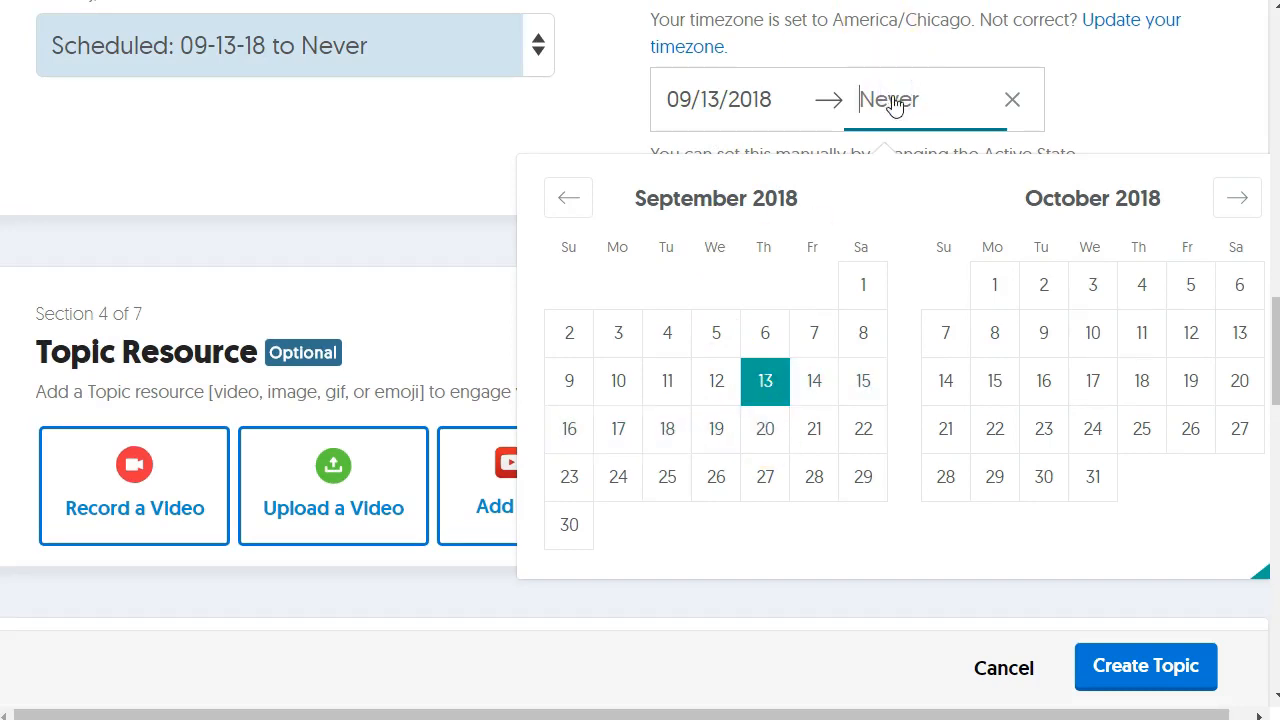
{"action": "left_click", "coordinate": [764, 430]}
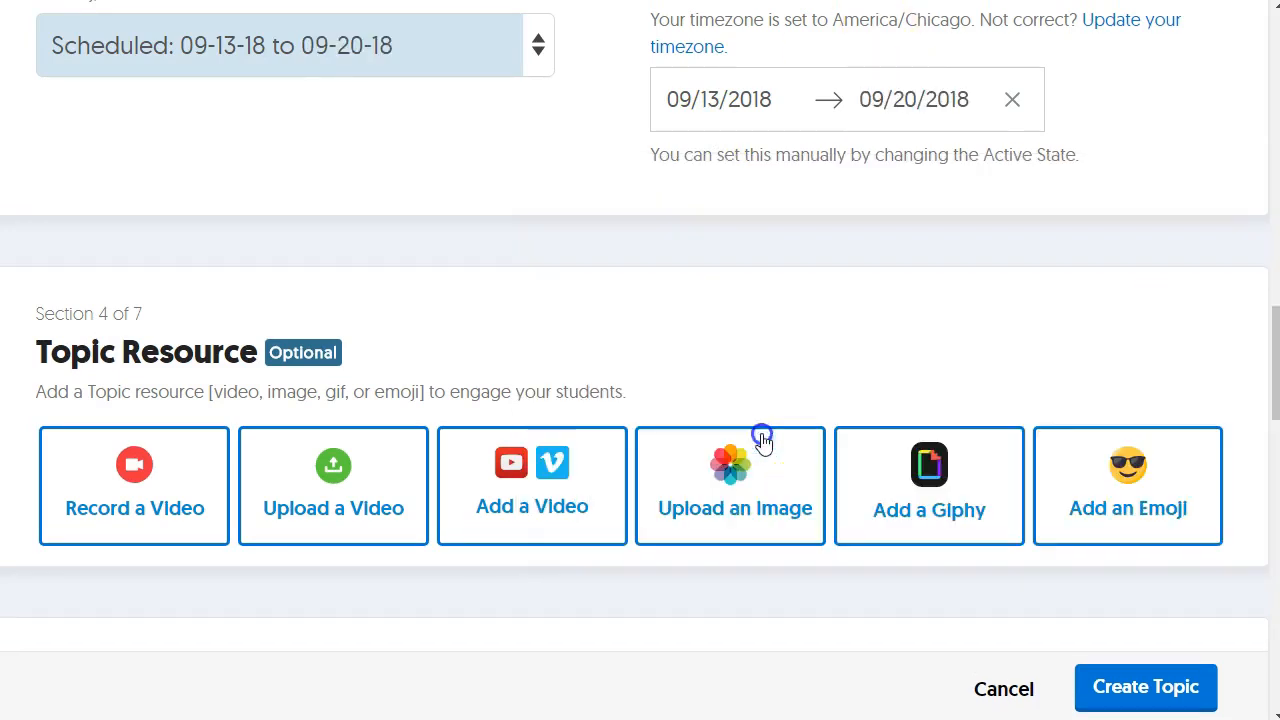
{"action": "scroll", "coordinate": [709, 166], "scroll_direction": "up", "scroll_amount": 1}
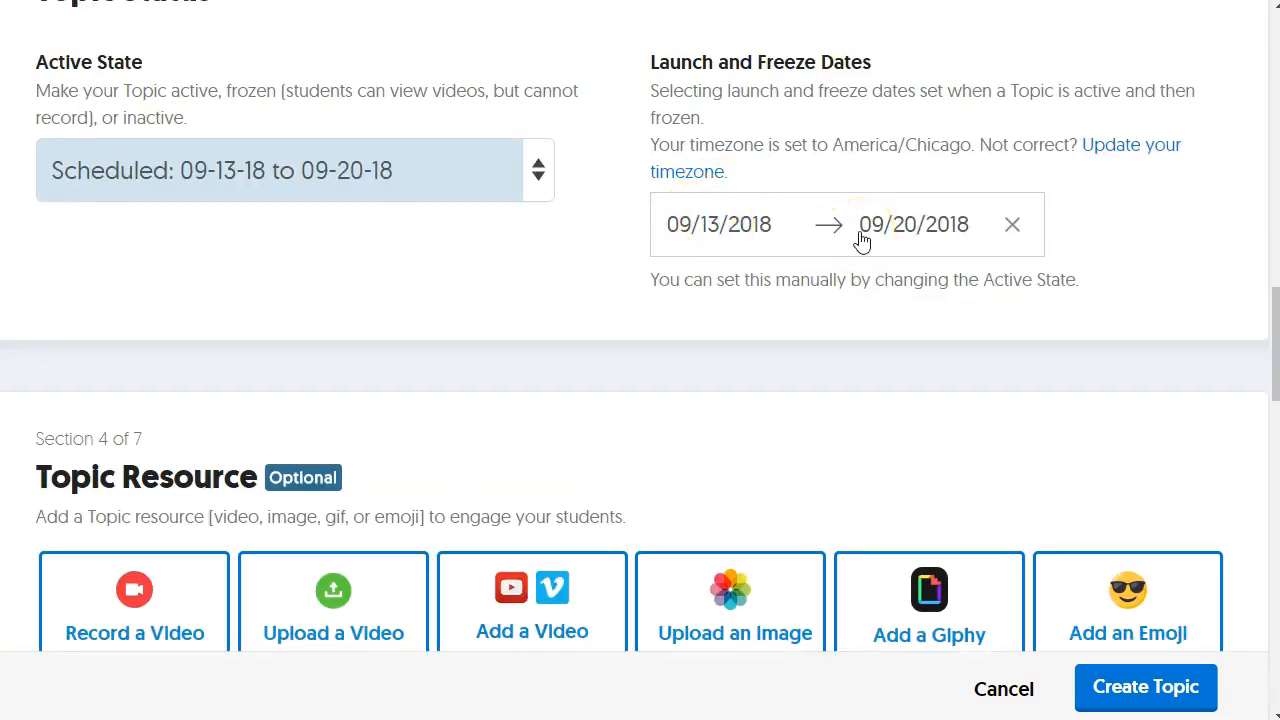
Upload VennDiagram.jpg from the Pictures folder as the topic resource, cropped at the 16:9 aspect ratio.
{"action": "scroll", "coordinate": [814, 306], "scroll_direction": "down", "scroll_amount": 3}
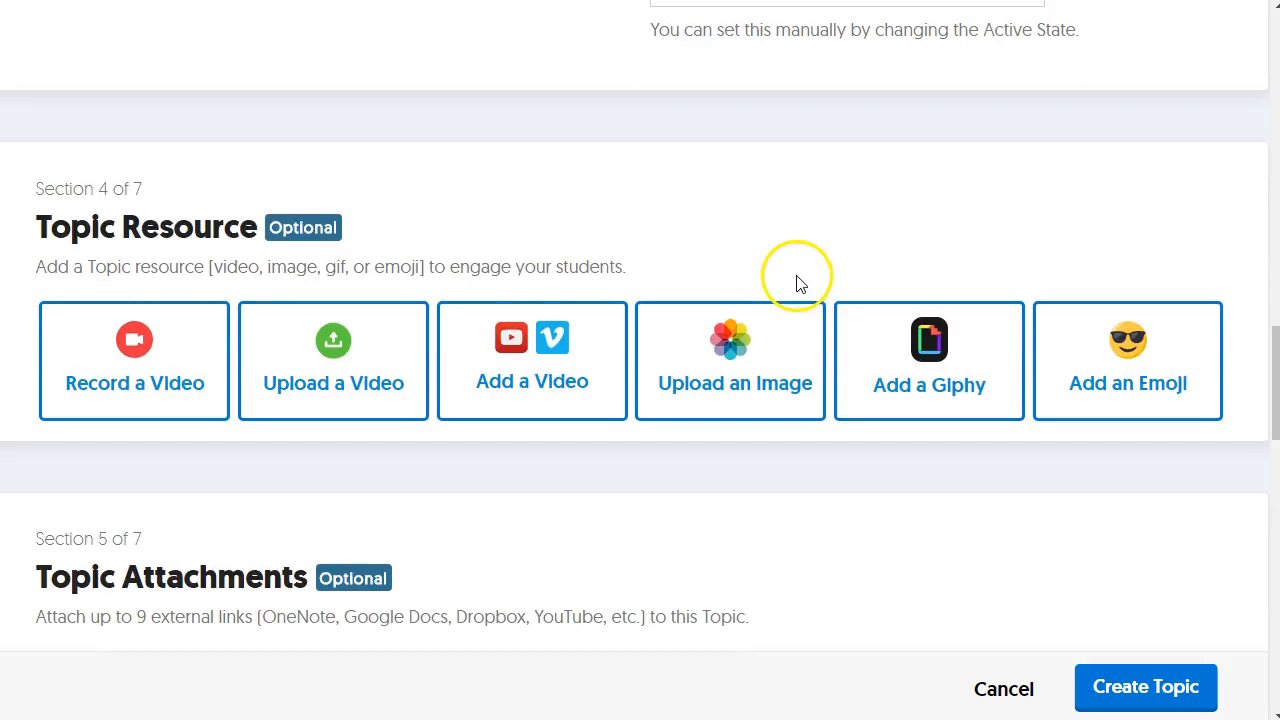
{"action": "scroll", "coordinate": [463, 249], "scroll_direction": "down", "scroll_amount": 1}
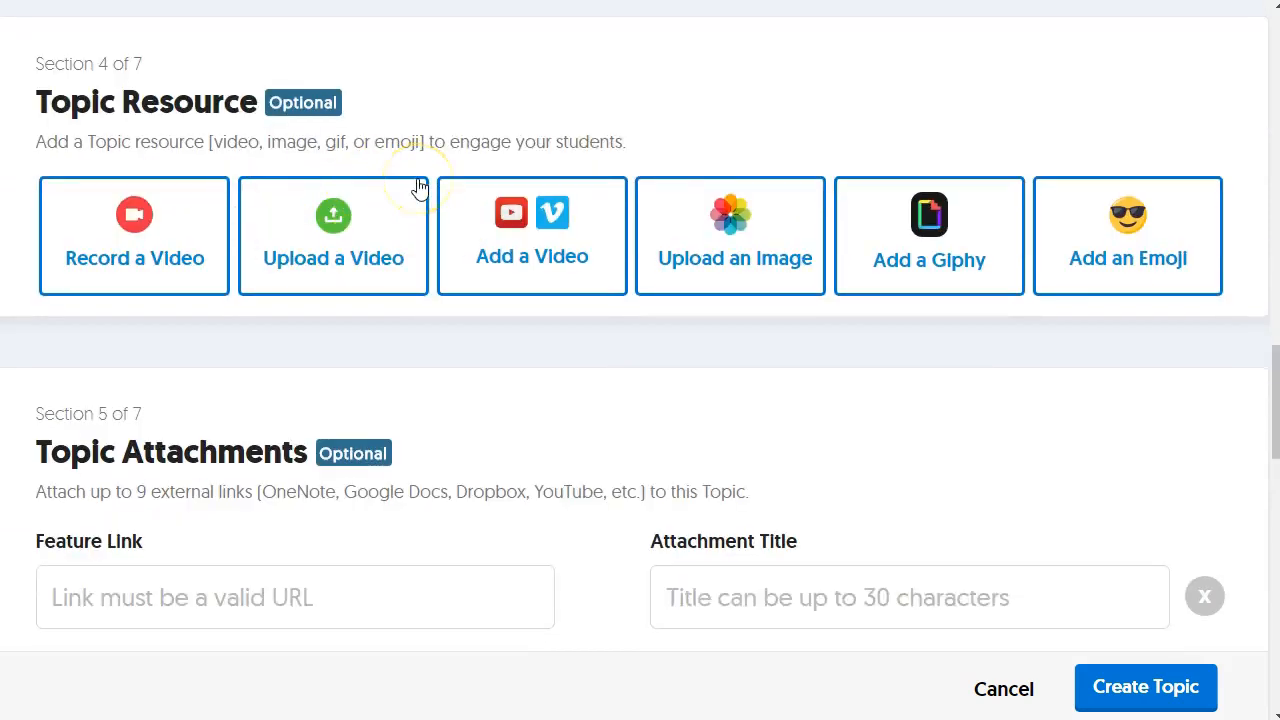
{"action": "left_click", "coordinate": [300, 280]}
{"action": "left_click", "coordinate": [718, 238]}
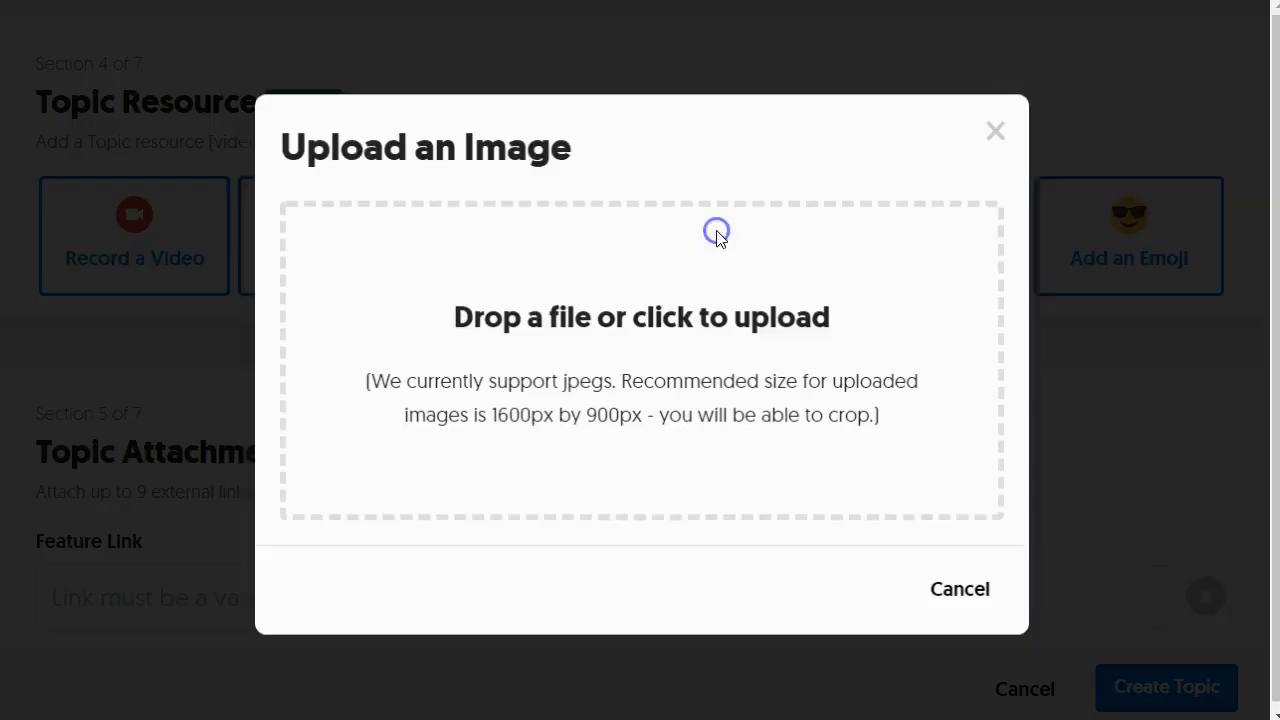
{"action": "left_click", "coordinate": [669, 340]}
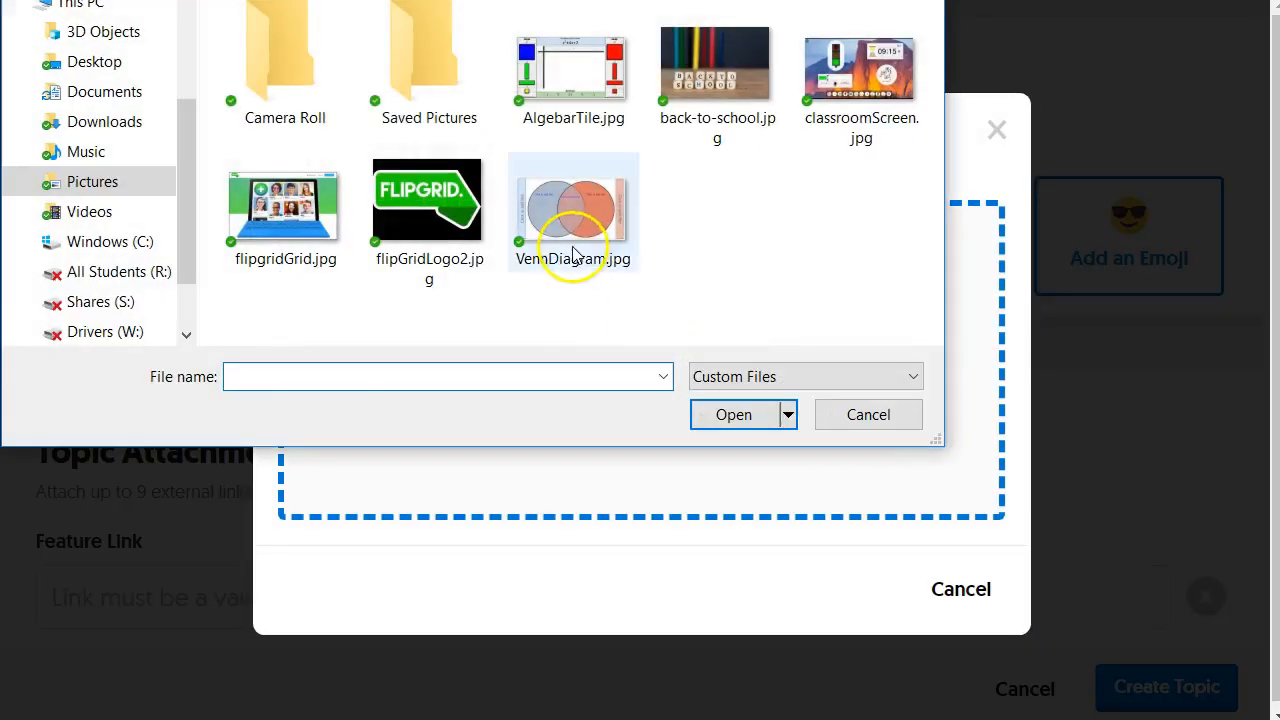
{"action": "double_click", "coordinate": [572, 245]}
{"action": "scroll", "coordinate": [801, 614], "scroll_direction": "down", "scroll_amount": 3}
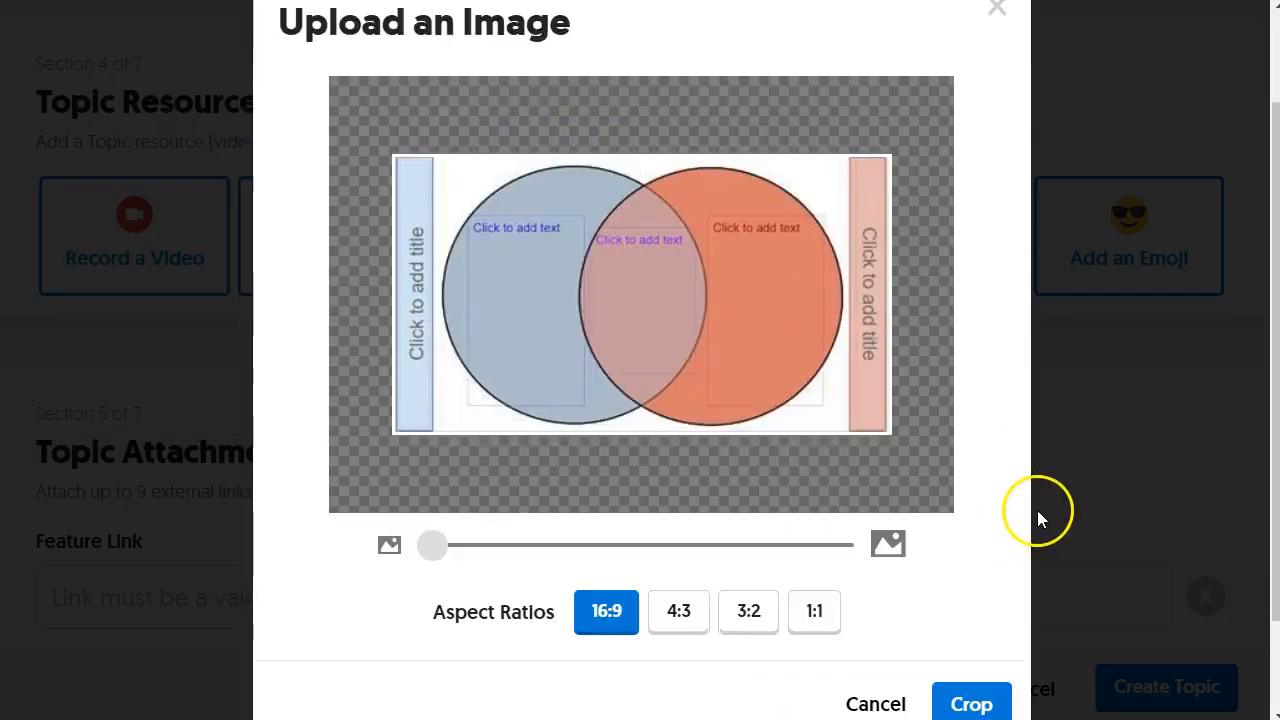
{"action": "left_click", "coordinate": [943, 603]}
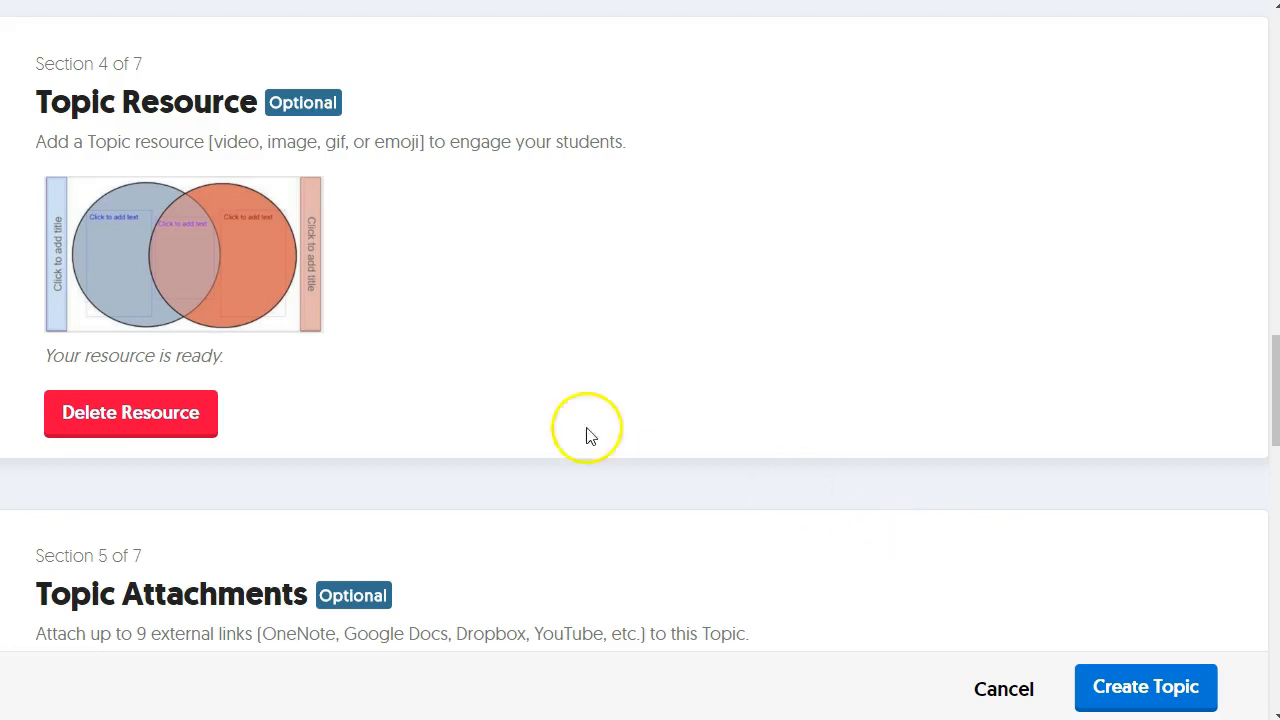
Delete the Venn diagram image from the topic resource.
{"action": "scroll", "coordinate": [914, 591], "scroll_direction": "down", "scroll_amount": 2}
{"action": "scroll", "coordinate": [771, 540], "scroll_direction": "up", "scroll_amount": 3}
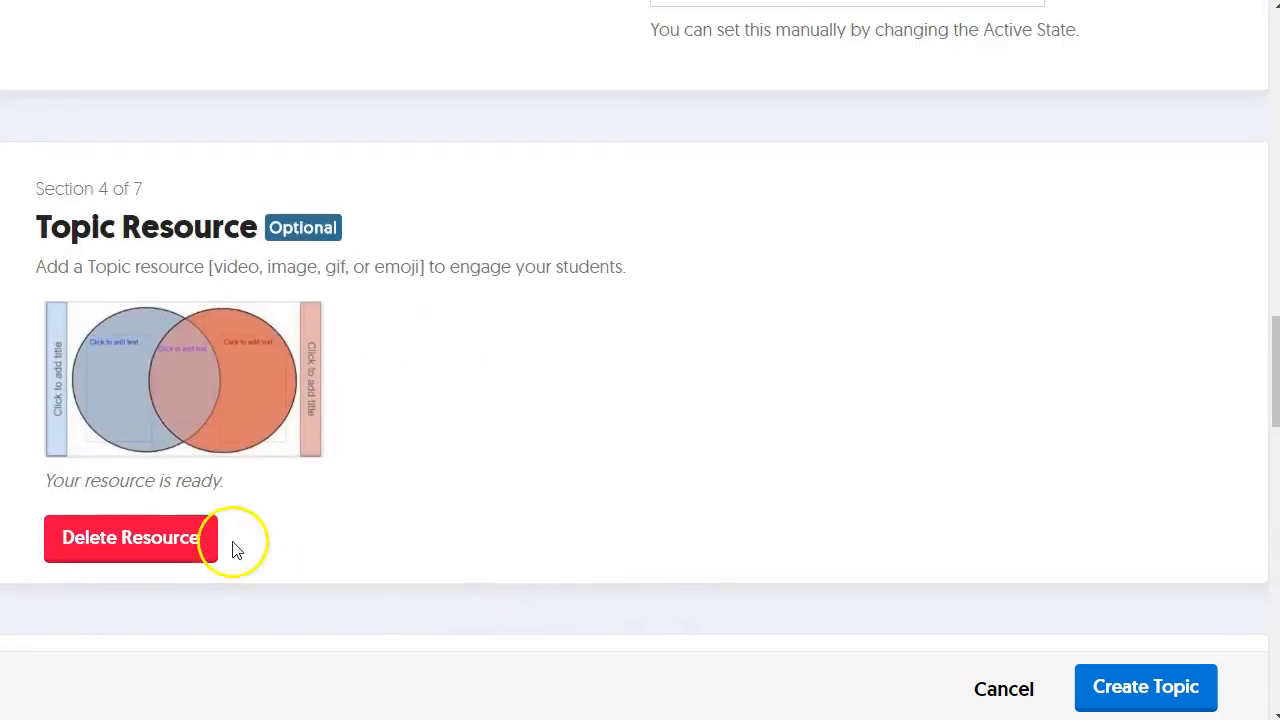
{"action": "left_click", "coordinate": [165, 555]}
{"action": "left_click", "coordinate": [765, 74]}
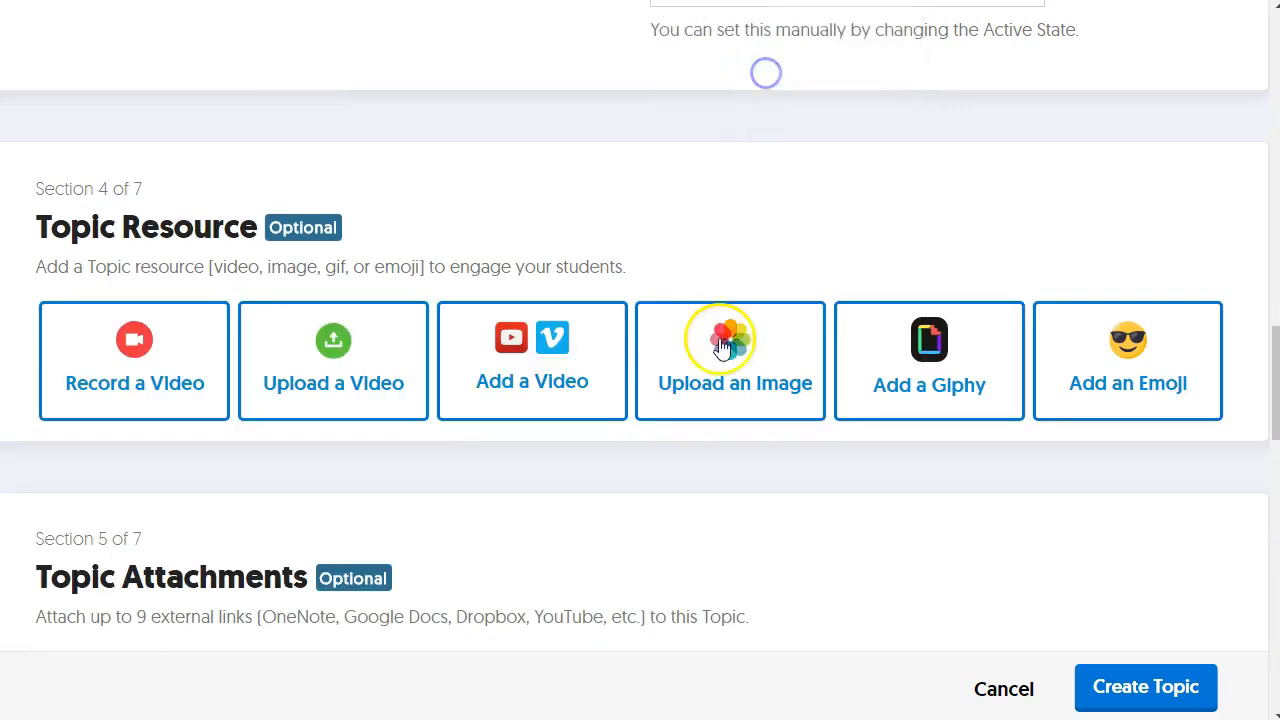
{"action": "left_click", "coordinate": [526, 391]}
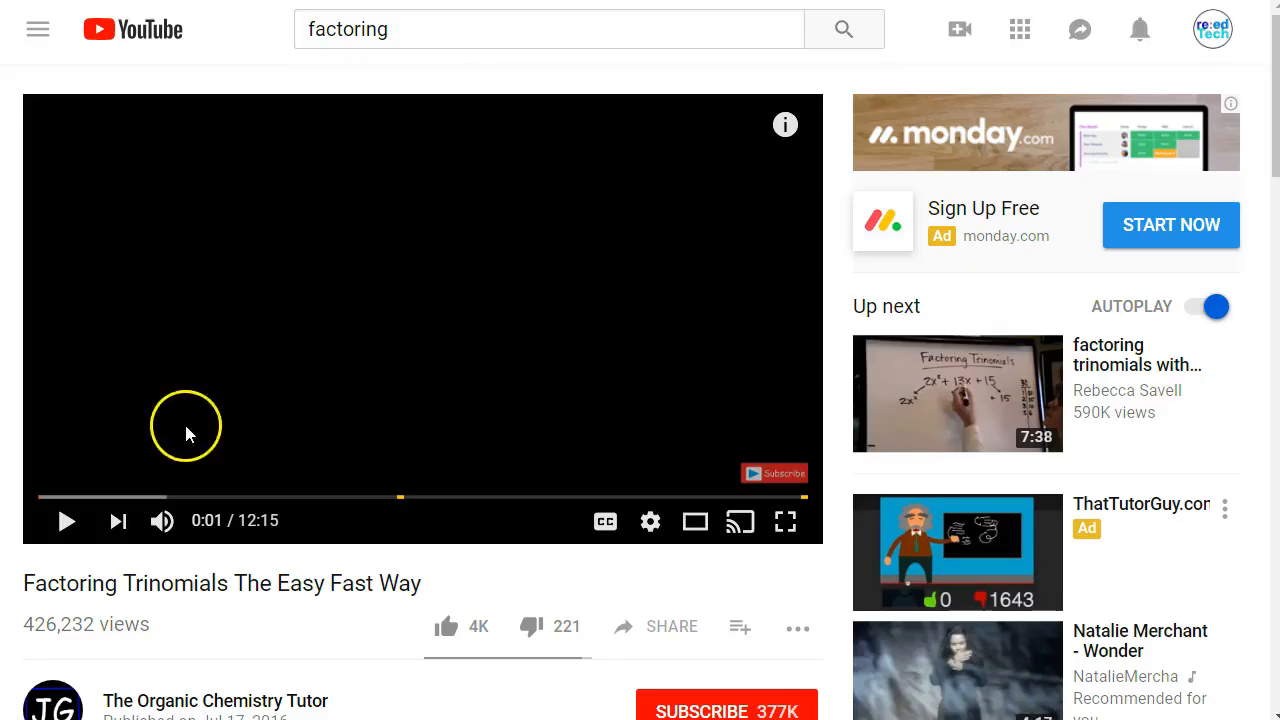
{"action": "left_click", "coordinate": [67, 522]}
{"action": "left_click", "coordinate": [100, 497]}
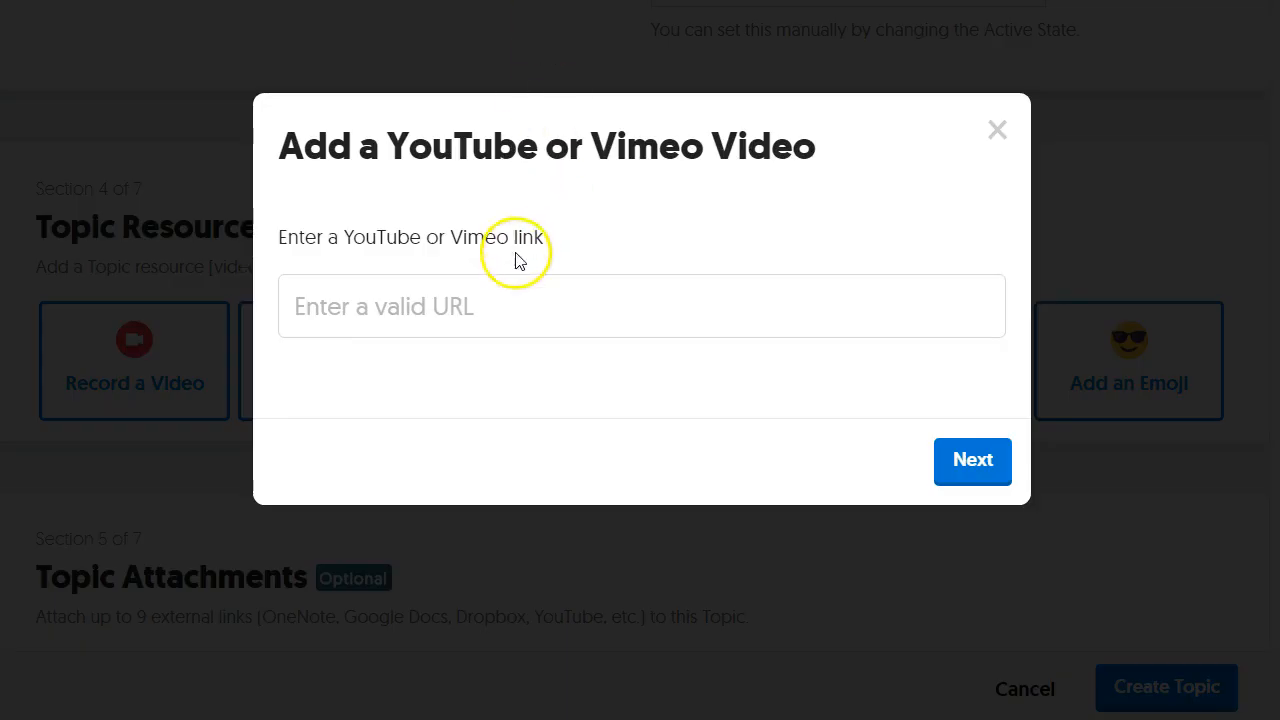
{"action": "left_click", "coordinate": [509, 297]}
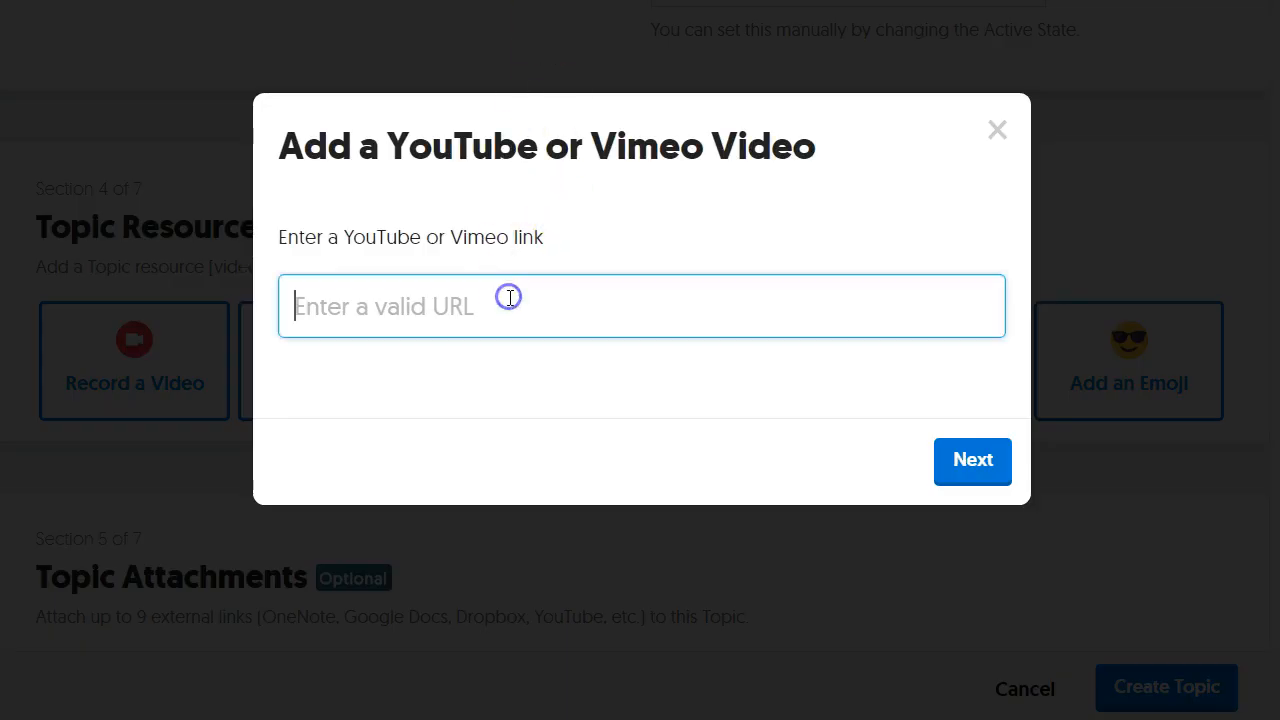
{"action": "type", "text": "https://www.youtube.com/watch?v=-4jANGIJRSY"}
{"action": "left_click", "coordinate": [960, 450]}
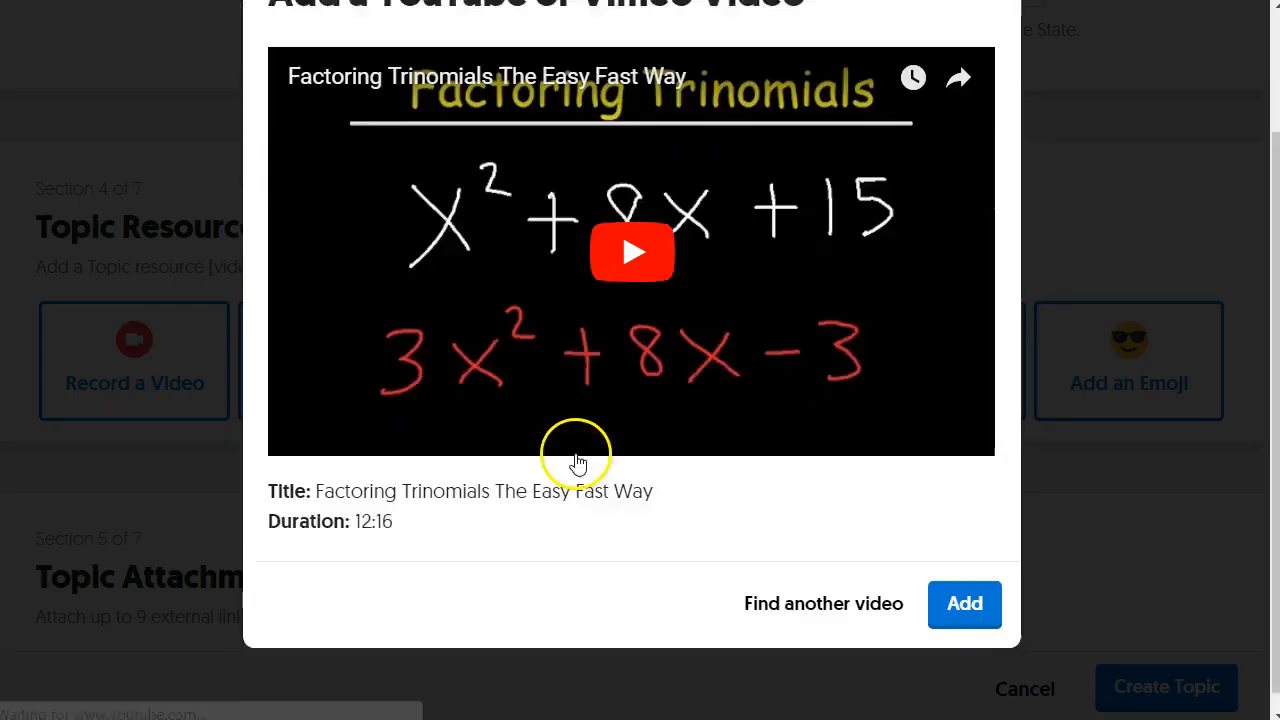
{"action": "left_click", "coordinate": [964, 595]}
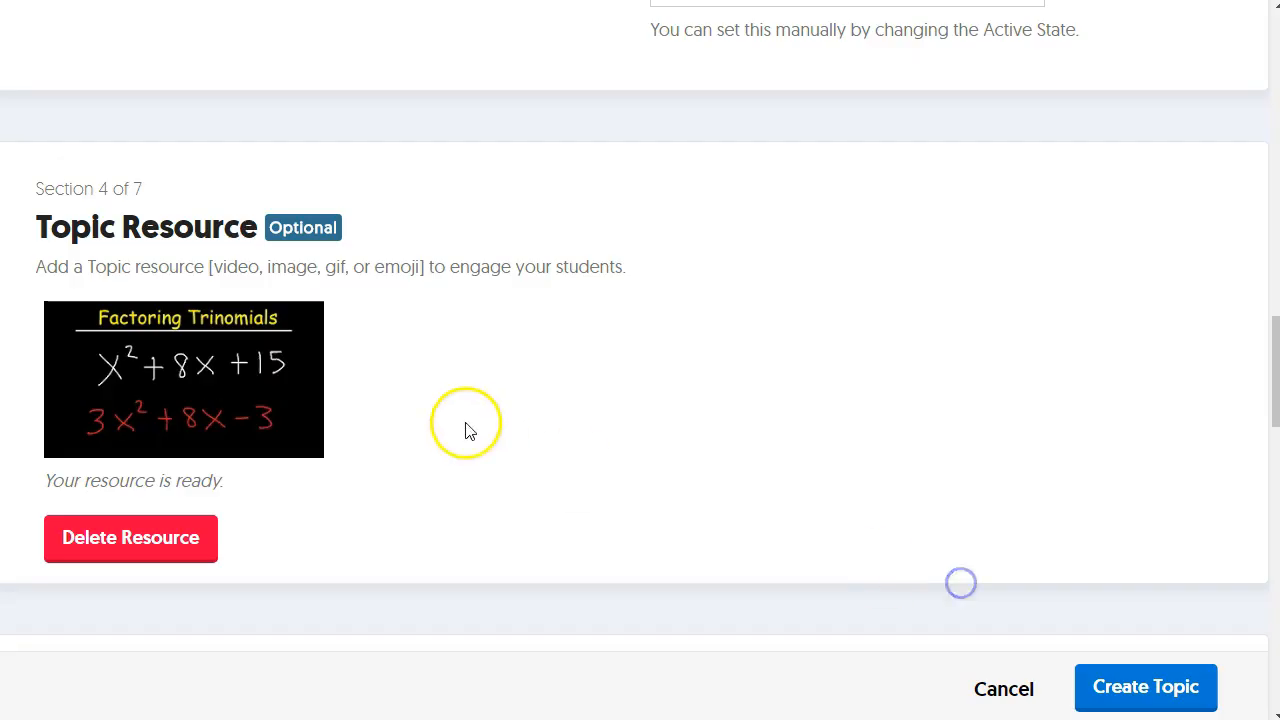
Examine the Topic Attachments section and activate its Feature Link field for entry.
{"action": "scroll", "coordinate": [597, 543], "scroll_direction": "down", "scroll_amount": 3}
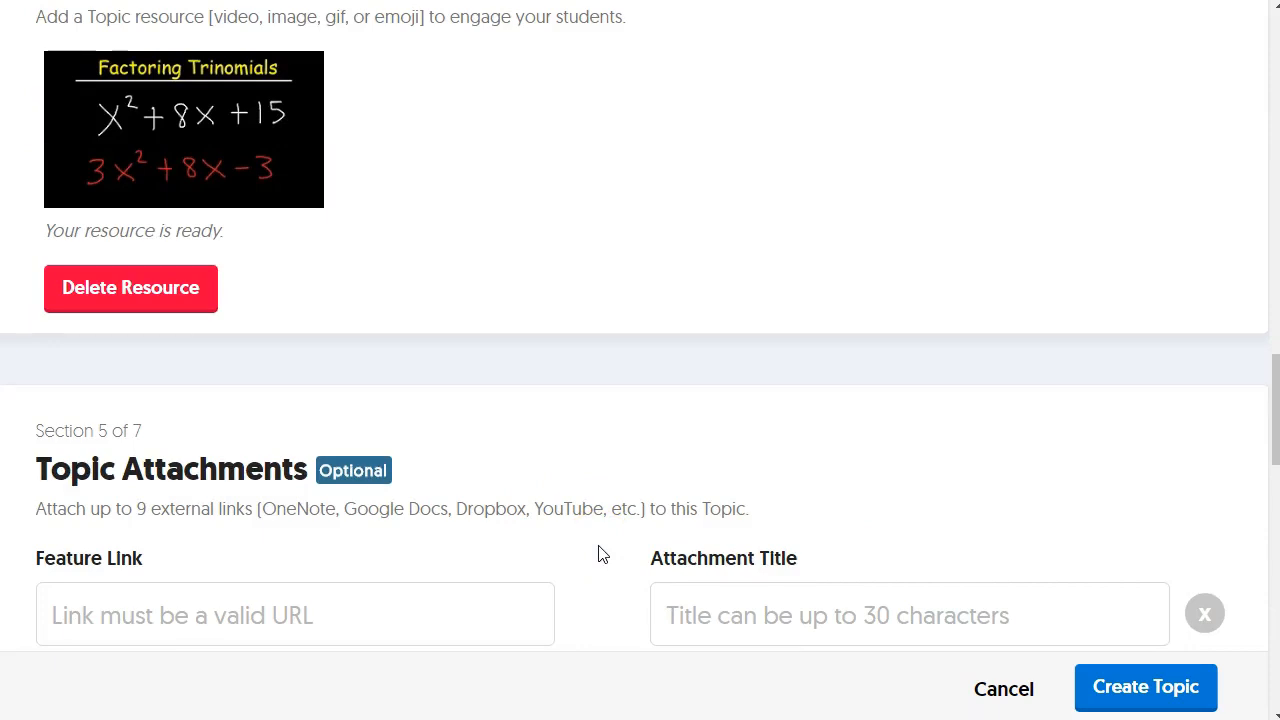
{"action": "scroll", "coordinate": [620, 440], "scroll_direction": "down", "scroll_amount": 3}
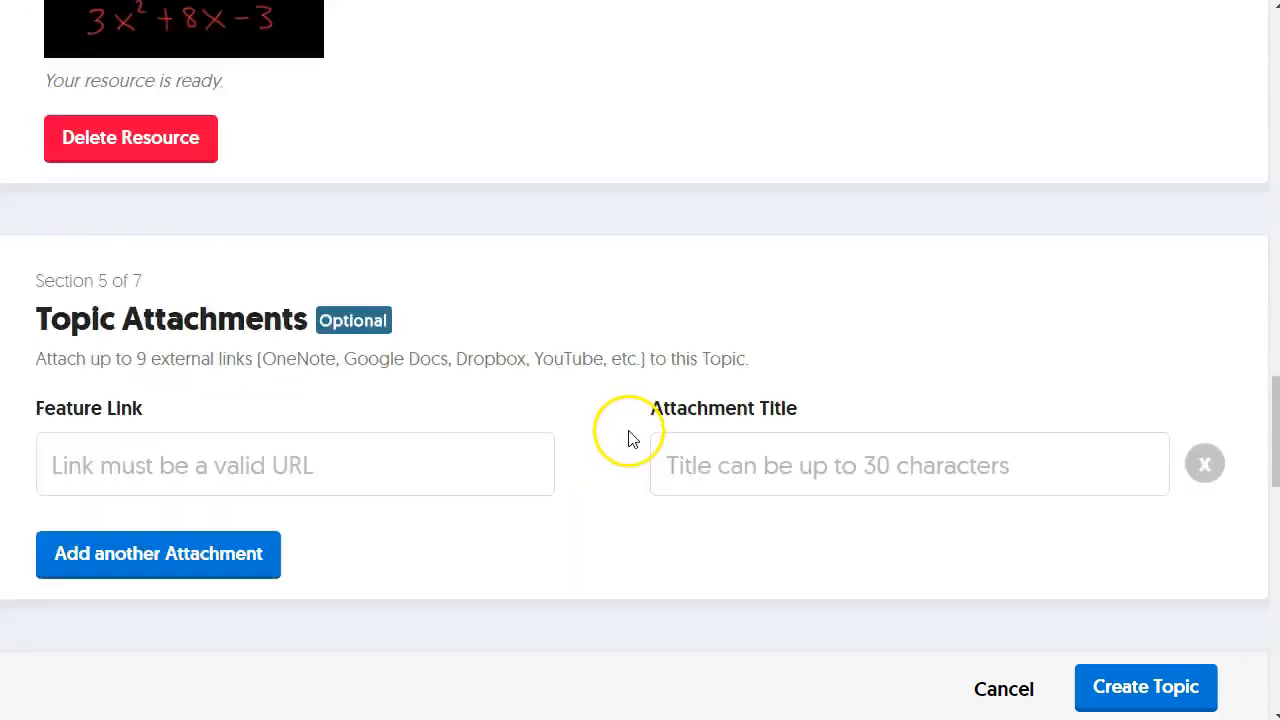
{"action": "left_click", "coordinate": [350, 366]}
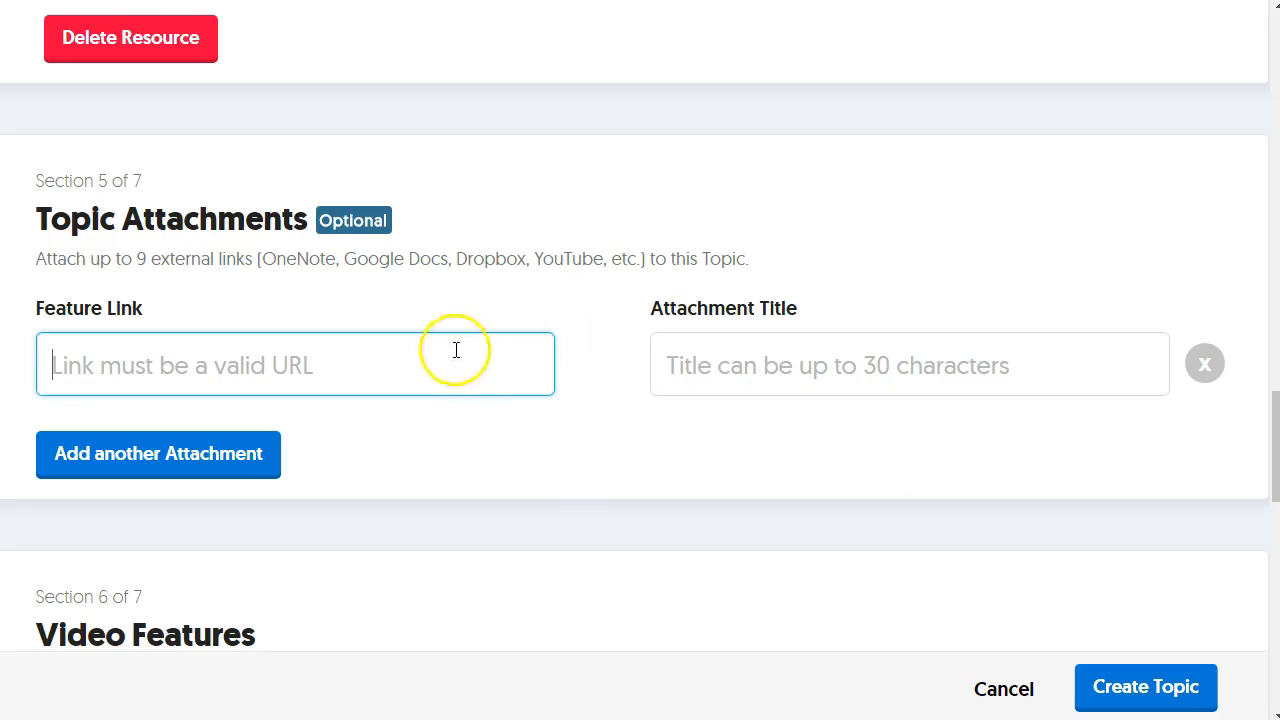
Annotate the video features with callouts reading "FUN!" at Selfie Decorations and "LIKE other videos?" at Video Reactions.
{"action": "scroll", "coordinate": [370, 385], "scroll_direction": "down", "scroll_amount": 2}
{"action": "scroll", "coordinate": [370, 388], "scroll_direction": "down", "scroll_amount": 4}
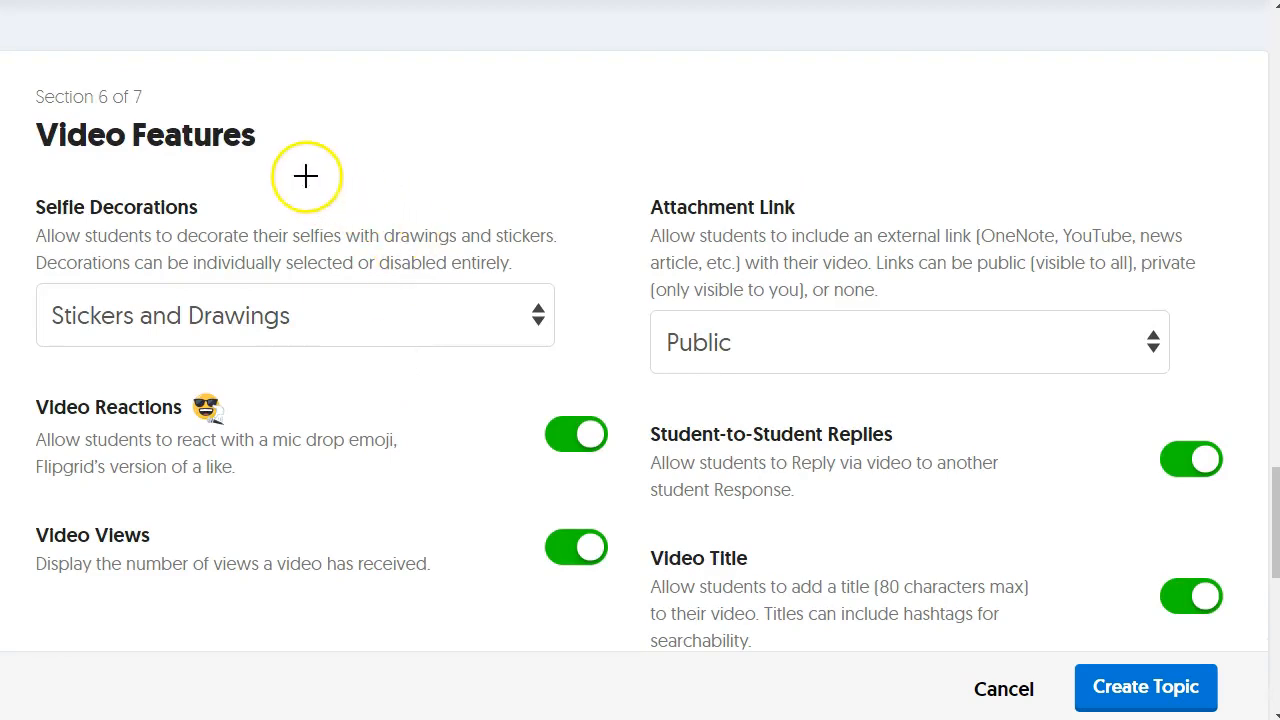
{"action": "left_click_drag", "start_coordinate": [306, 174], "coordinate": [391, 123]}
{"action": "type", "text": "FUN!"}
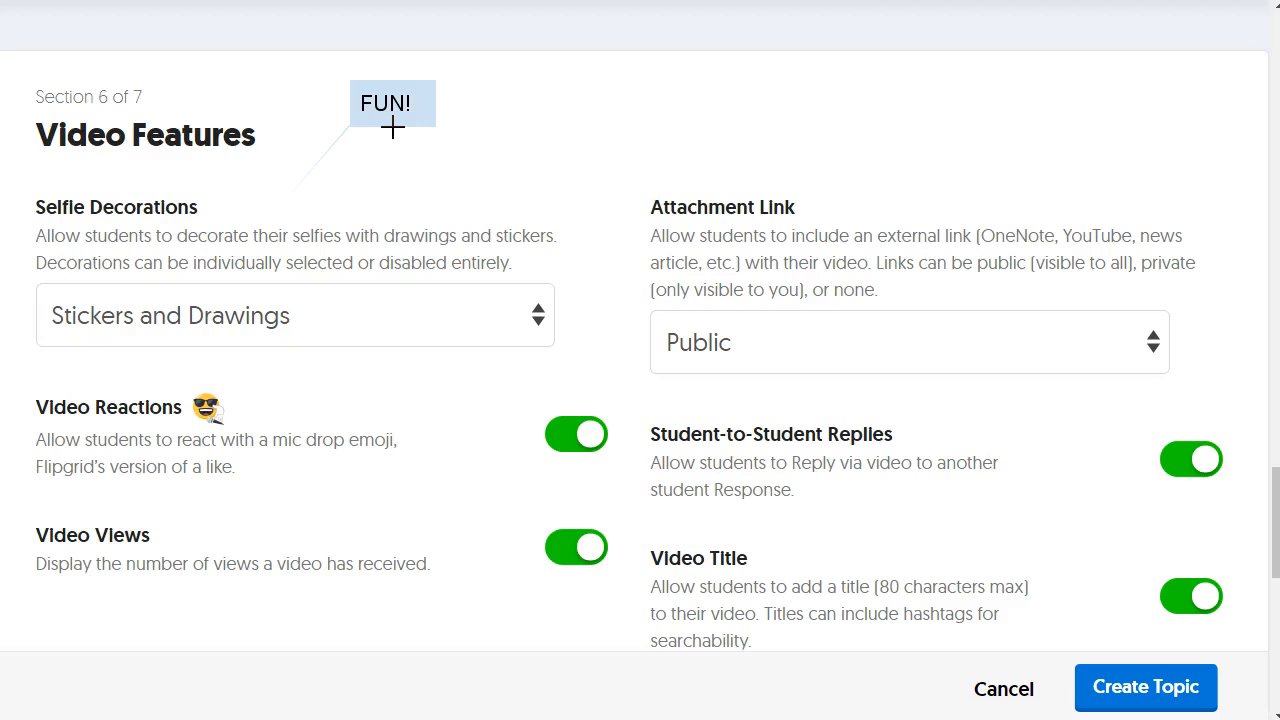
{"action": "left_click_drag", "start_coordinate": [340, 437], "coordinate": [405, 350]}
{"action": "type", "text": "LIKE ot"}
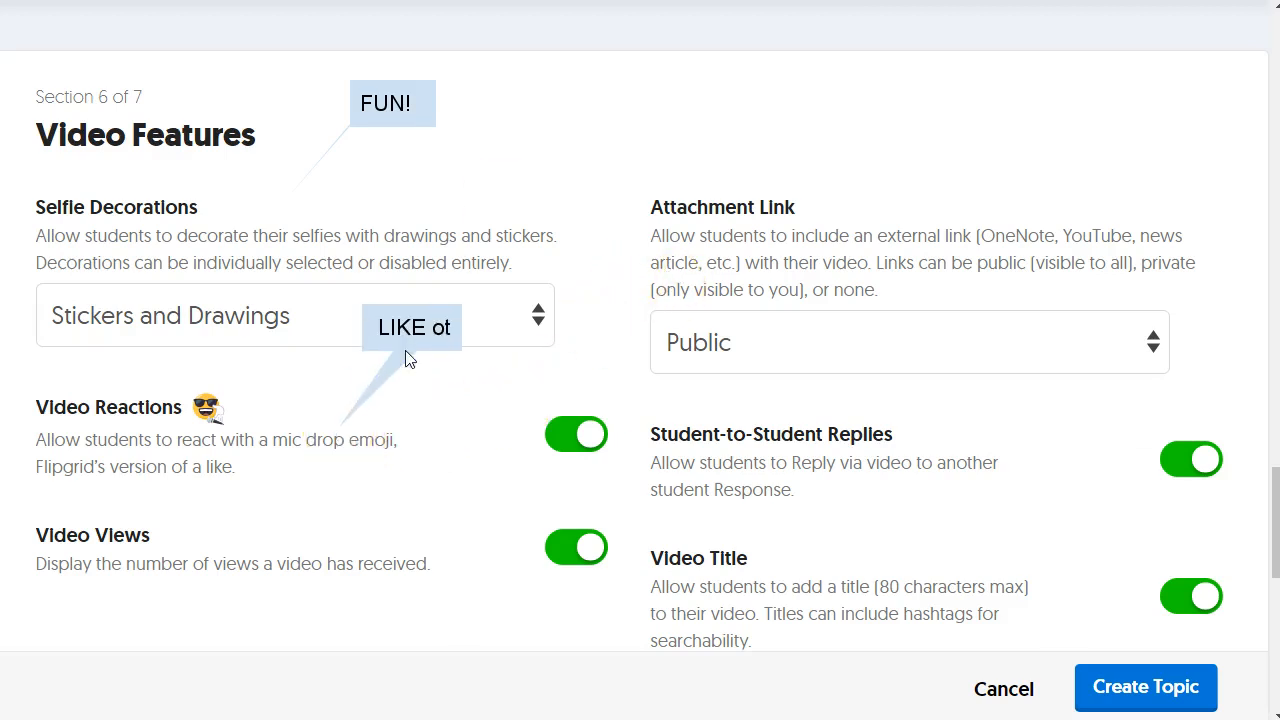
{"action": "type", "text": "her videos?"}
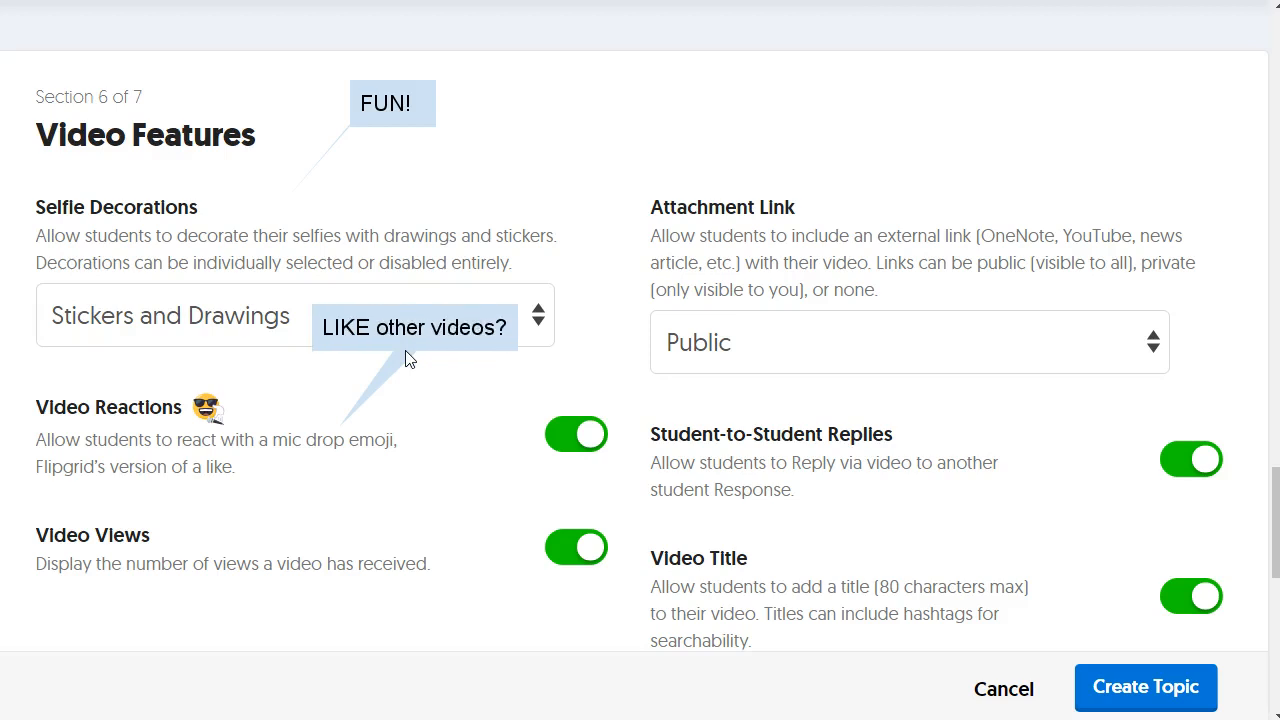
Add a callout reading "See how many views they have gotten?" pointing at the Video Views setting.
{"action": "left_click_drag", "start_coordinate": [392, 540], "coordinate": [468, 476]}
{"action": "type", "text": "KnoSee how many"}
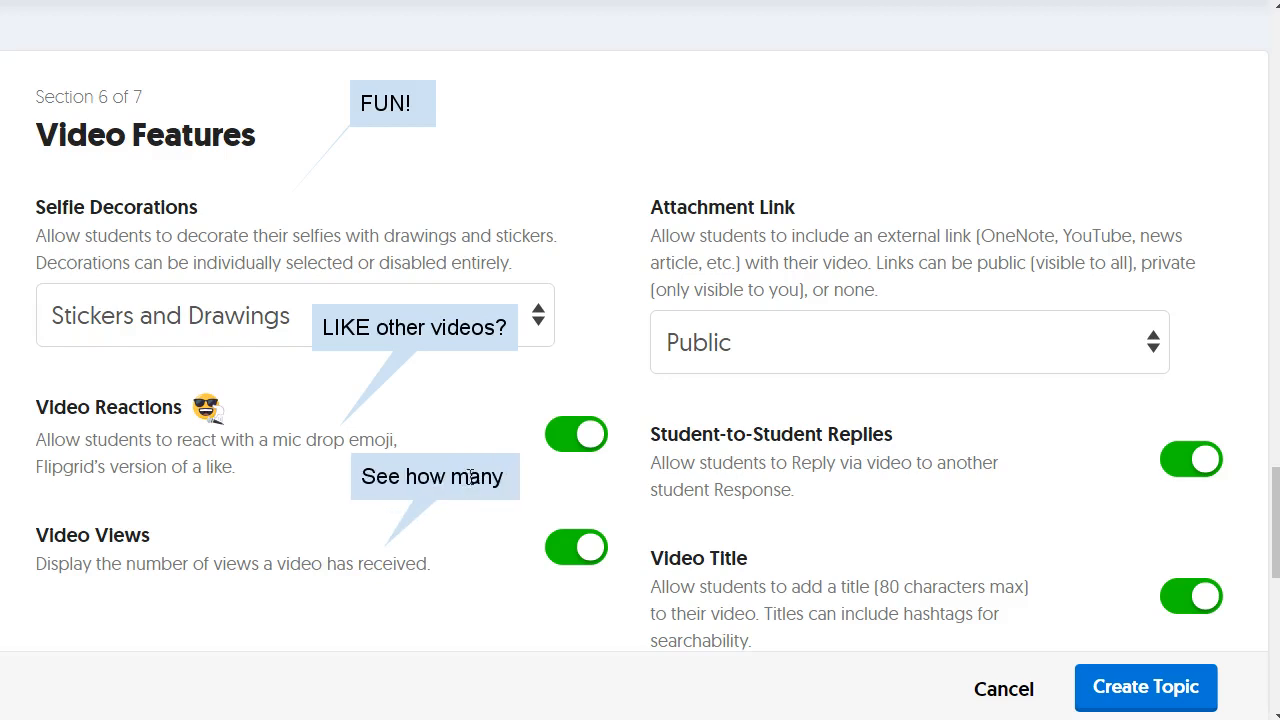
{"action": "type", "text": " views they have g"}
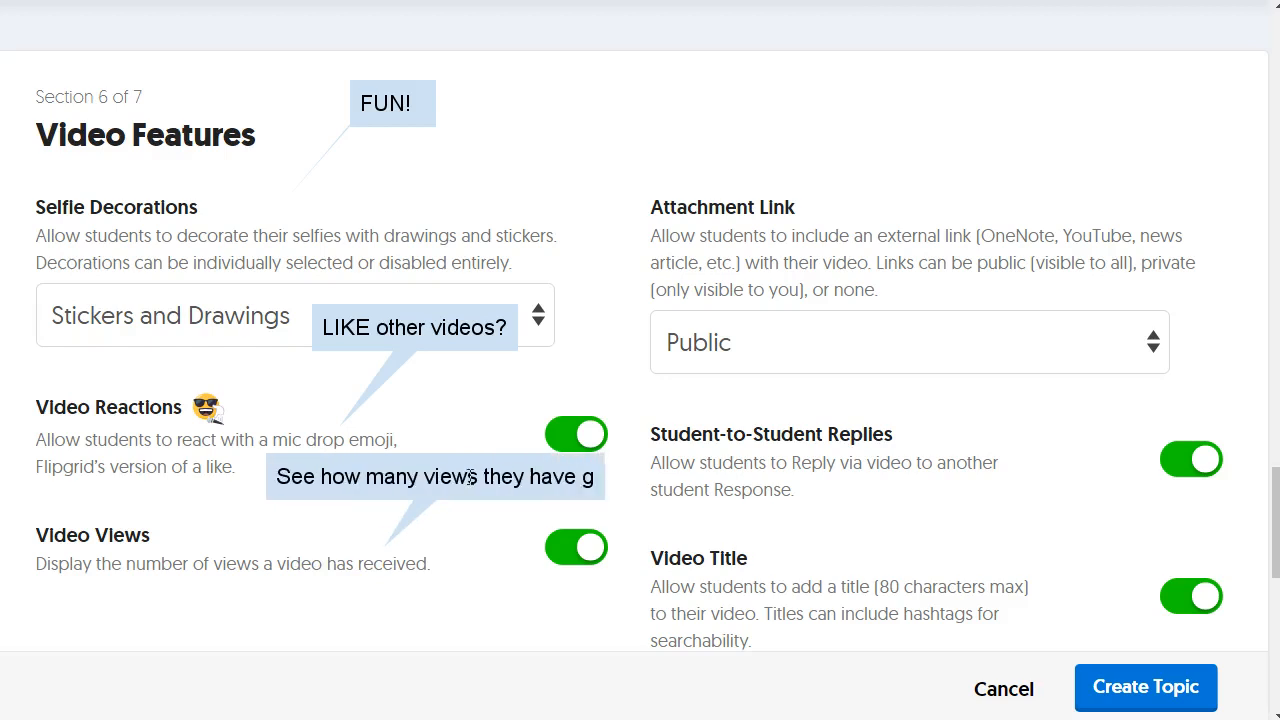
{"action": "type", "text": "otten?"}
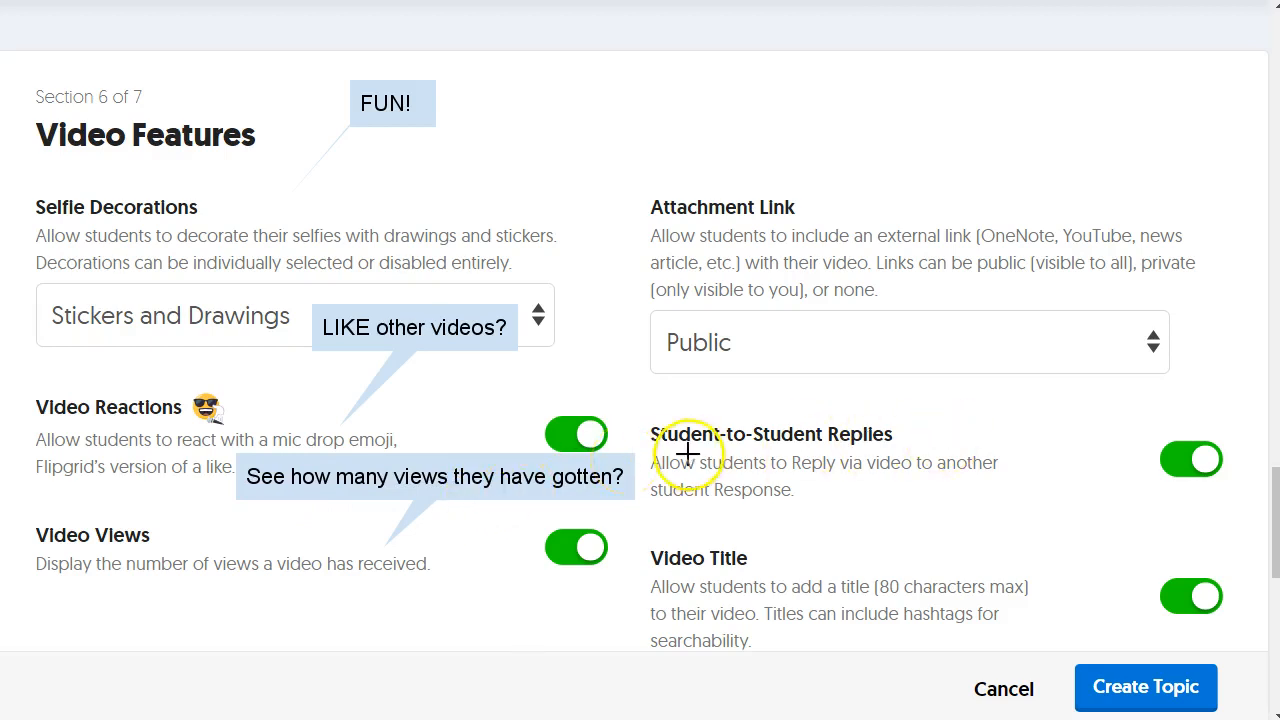
Add a callout reading "Discussion? Reply to other posts" pointing at the Student-to-Student Replies setting.
{"action": "left_click_drag", "start_coordinate": [915, 442], "coordinate": [987, 358]}
{"action": "type", "text": "Discussion?  Rep"}
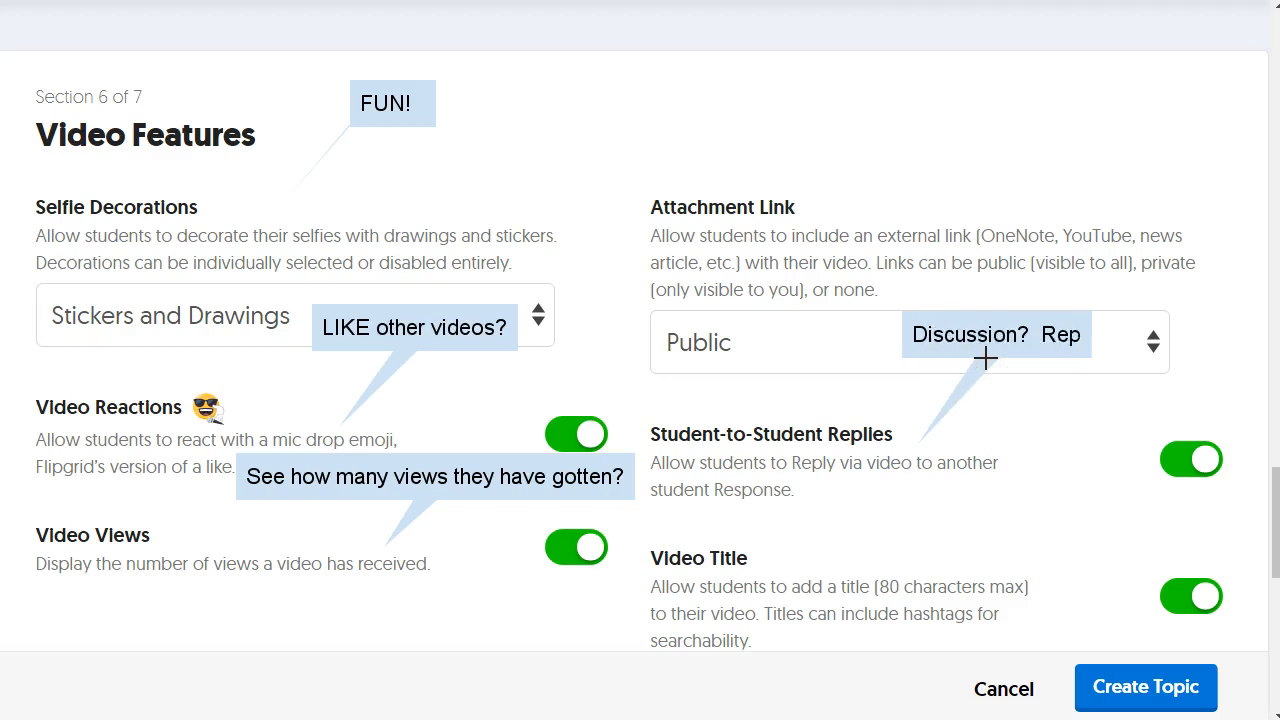
{"action": "type", "text": "ly to other"}
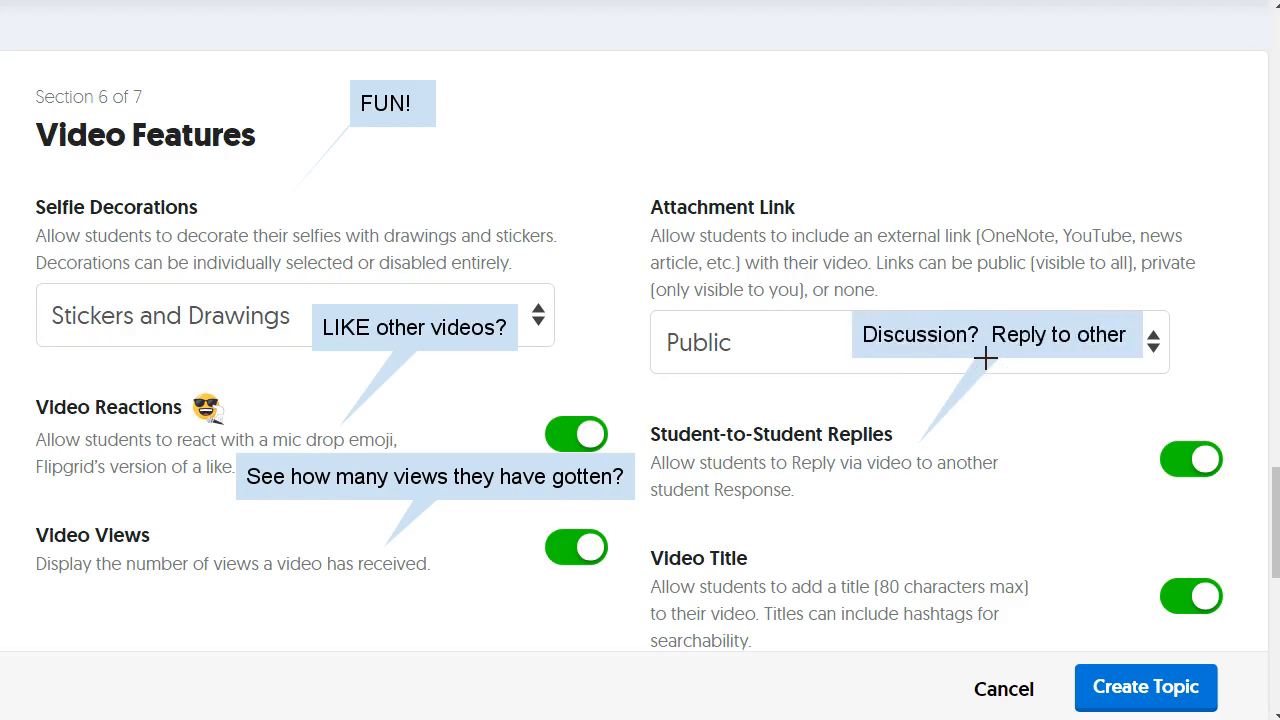
{"action": "type", "text": " posts"}
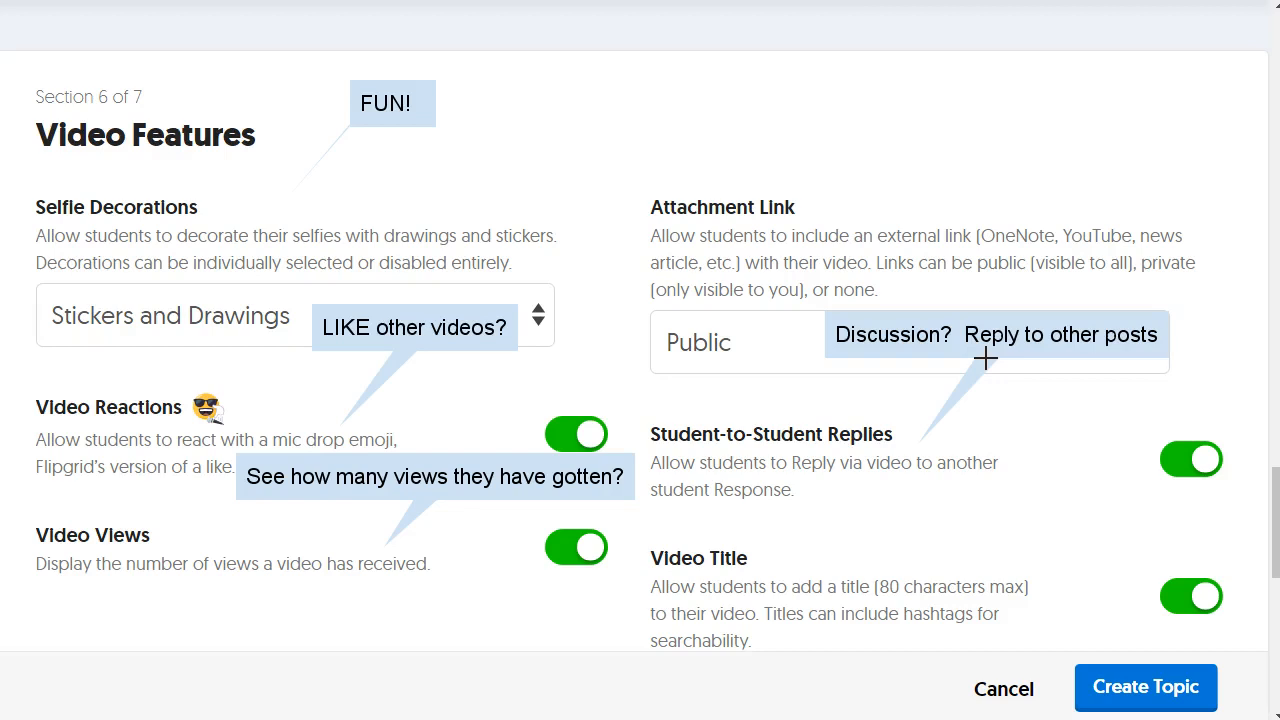
Turn Student-to-Student Replies off and back on.
{"action": "left_click", "coordinate": [1172, 470]}
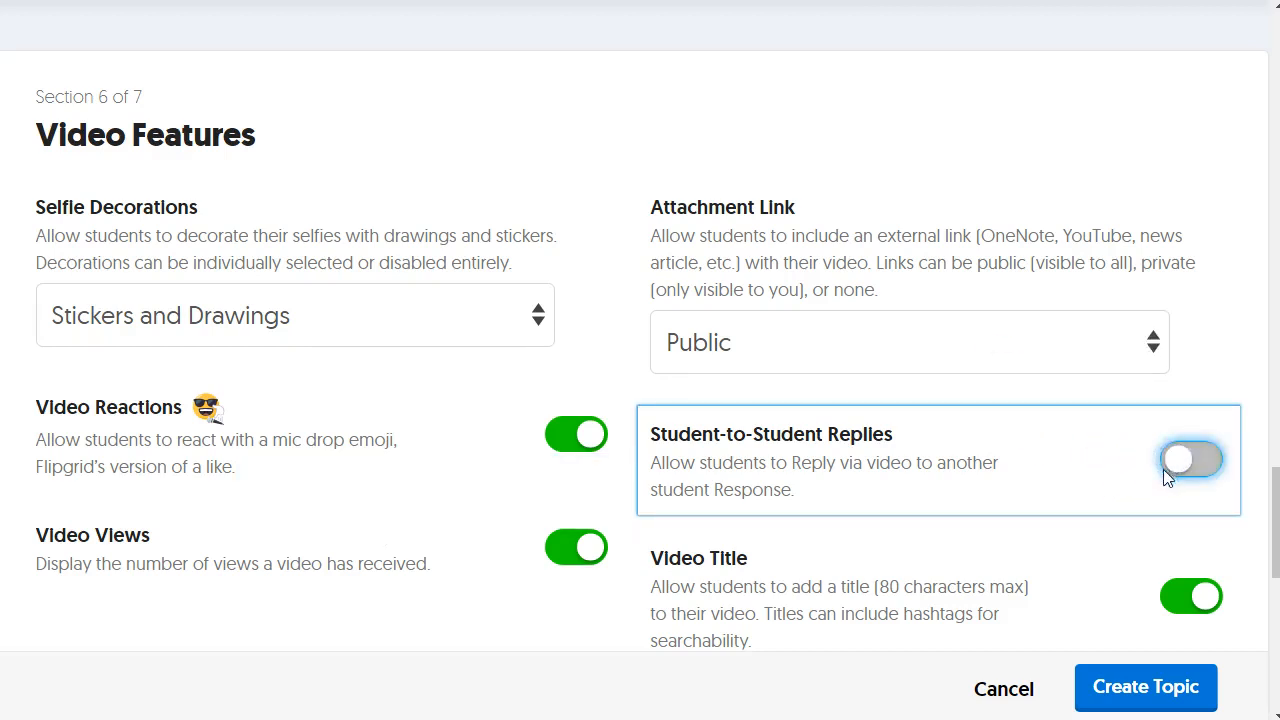
{"action": "scroll", "coordinate": [1166, 465], "scroll_direction": "down", "scroll_amount": 1}
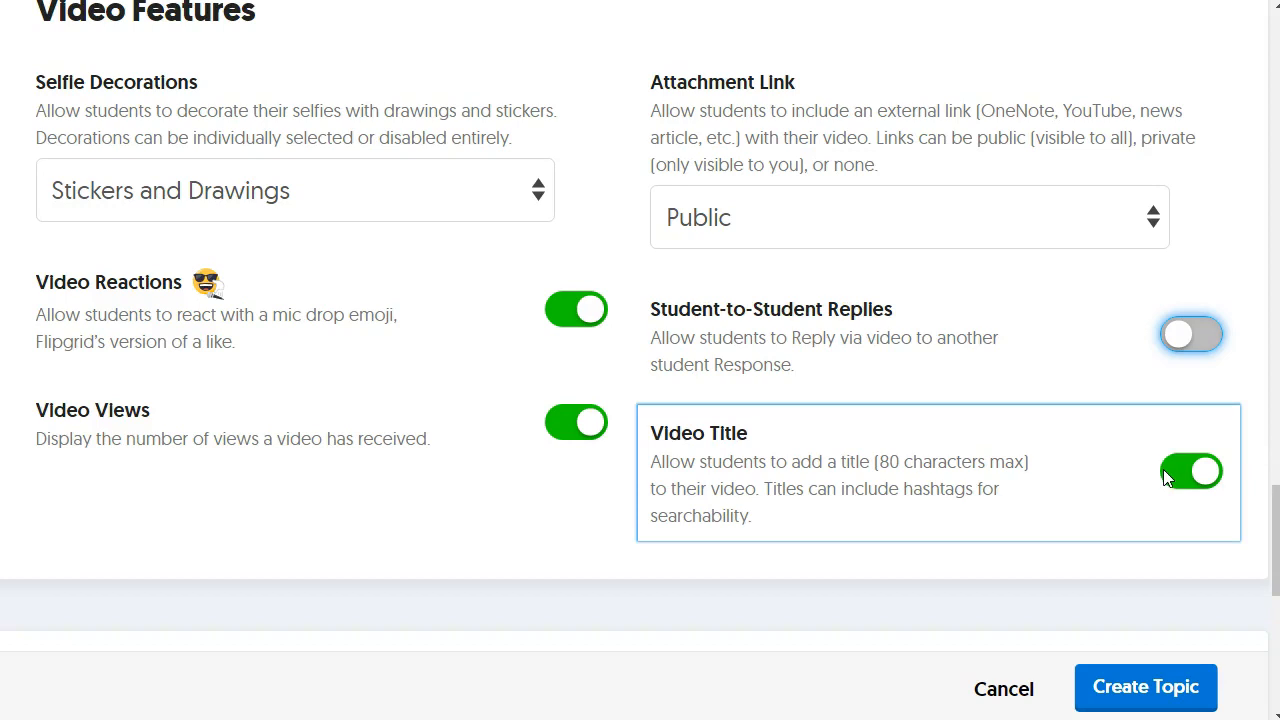
{"action": "left_click", "coordinate": [1168, 336]}
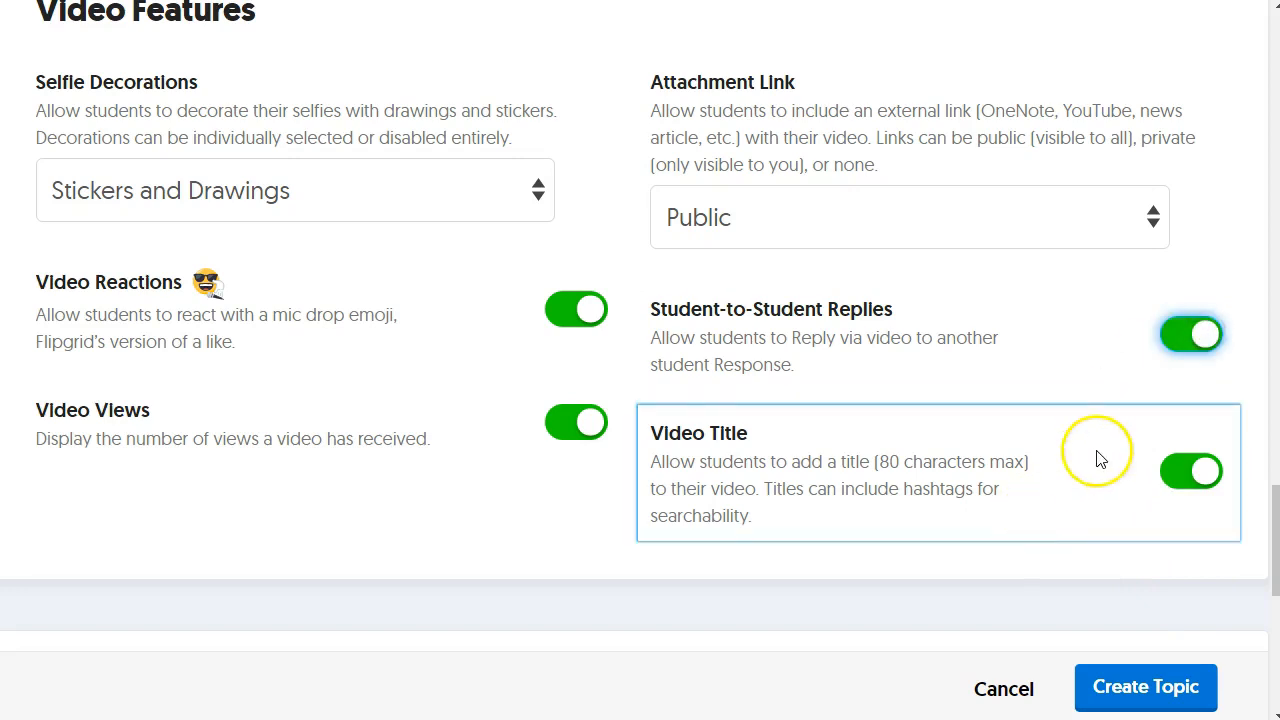
Add a callout reading "GRAD" pointing at the Feedback section heading.
{"action": "scroll", "coordinate": [1100, 450], "scroll_direction": "down", "scroll_amount": 1}
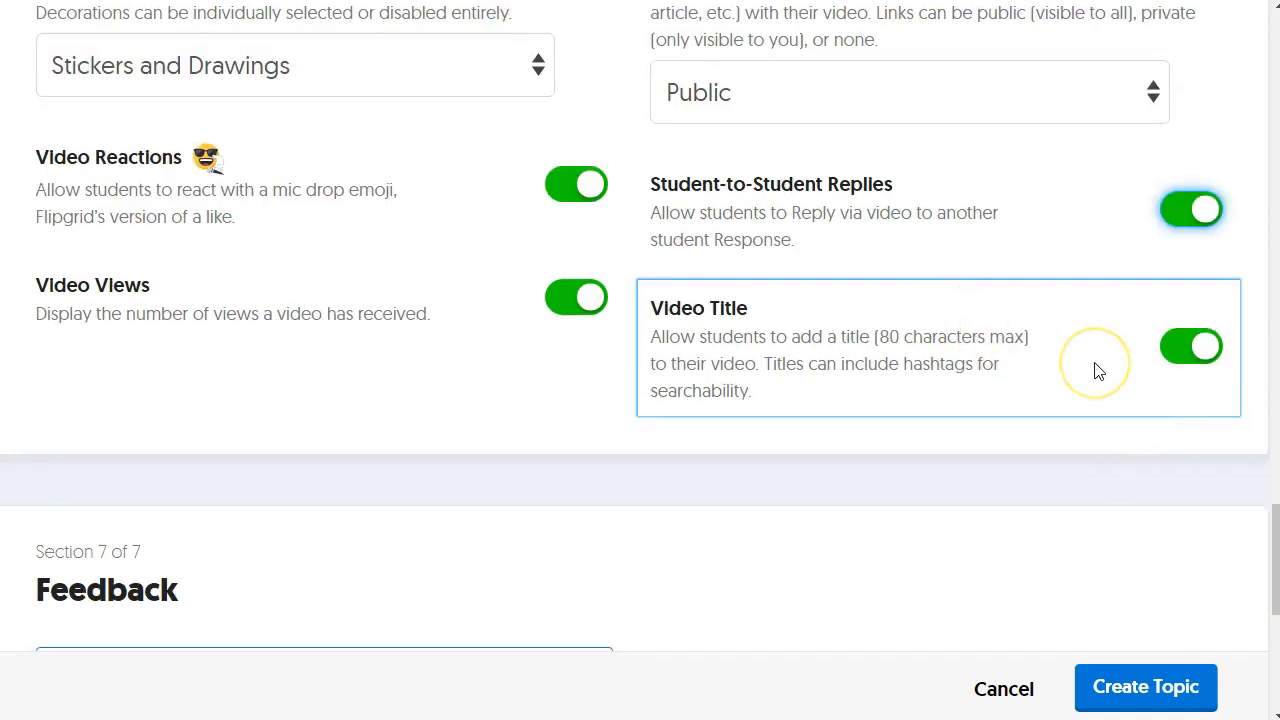
{"action": "scroll", "coordinate": [1098, 371], "scroll_direction": "down", "scroll_amount": 2}
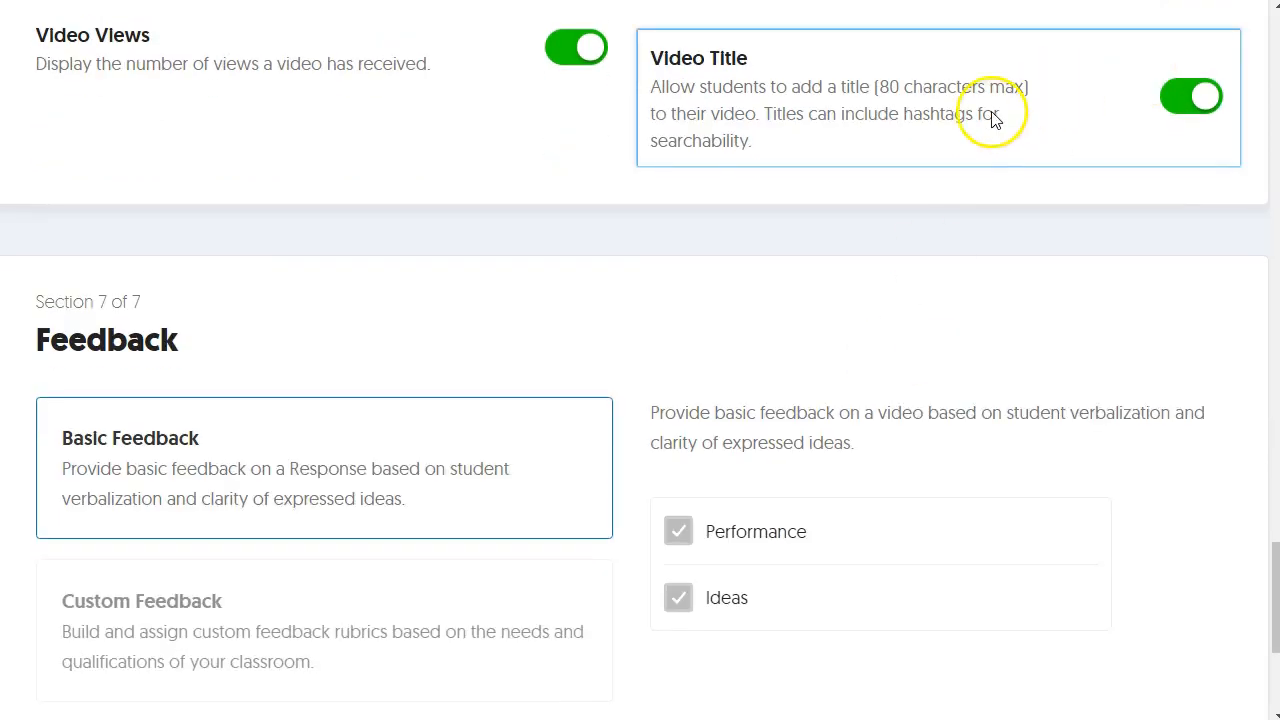
{"action": "scroll", "coordinate": [758, 316], "scroll_direction": "down", "scroll_amount": 1}
{"action": "scroll", "coordinate": [758, 316], "scroll_direction": "down", "scroll_amount": 2}
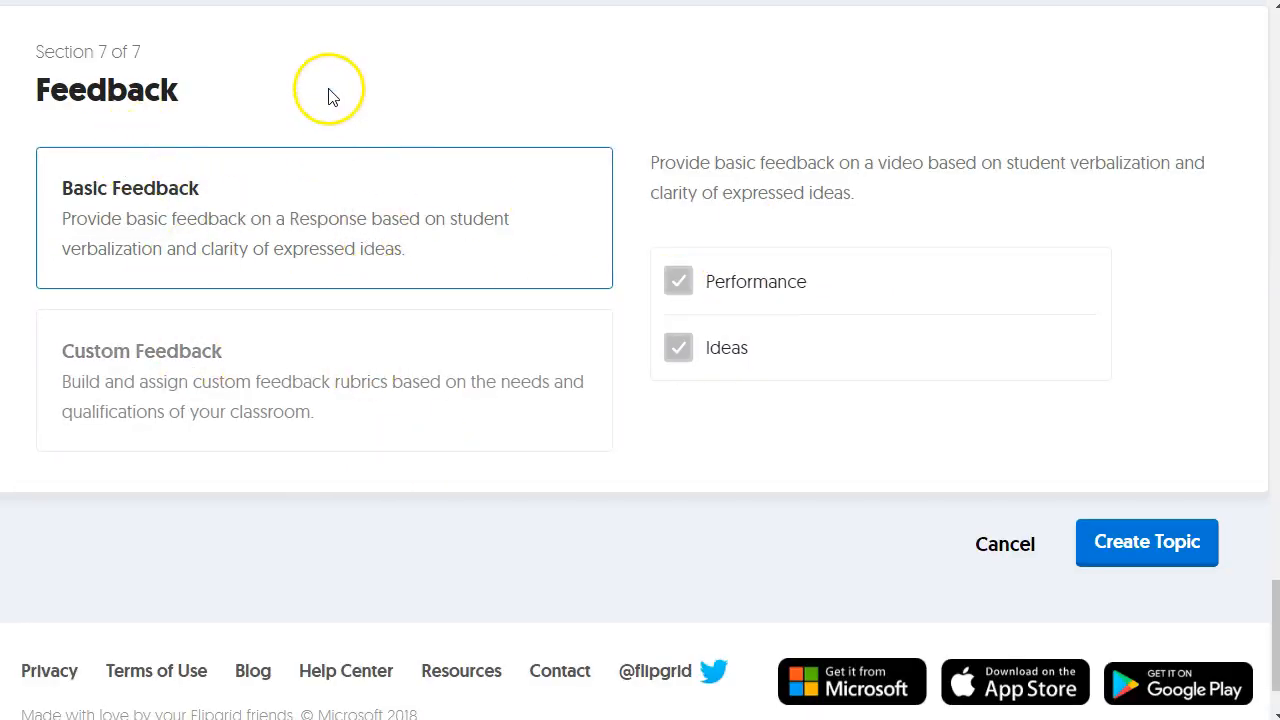
{"action": "left_click_drag", "start_coordinate": [218, 88], "coordinate": [503, 115]}
{"action": "type", "text": "G"}
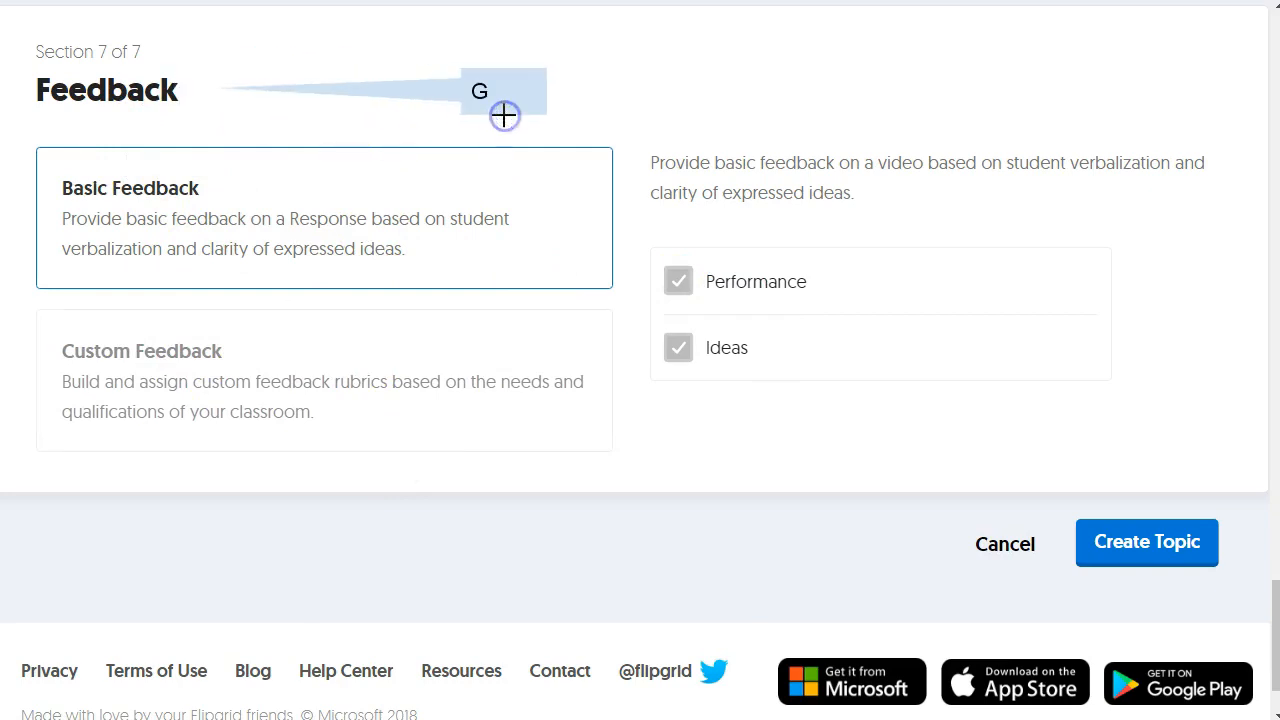
{"action": "type", "text": "RAD"}
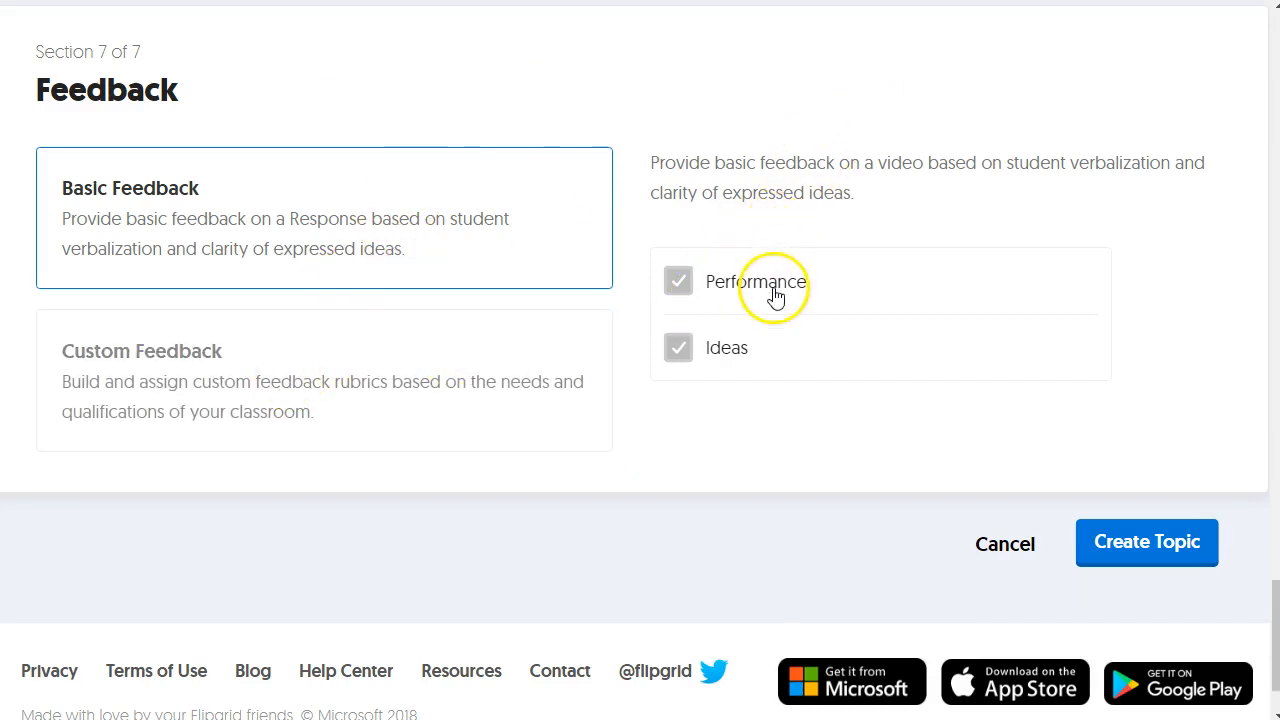
Look at the new criteria form of the Custom Feedback option and return the topic to Basic Feedback.
{"action": "left_click", "coordinate": [365, 425]}
{"action": "left_click", "coordinate": [340, 390]}
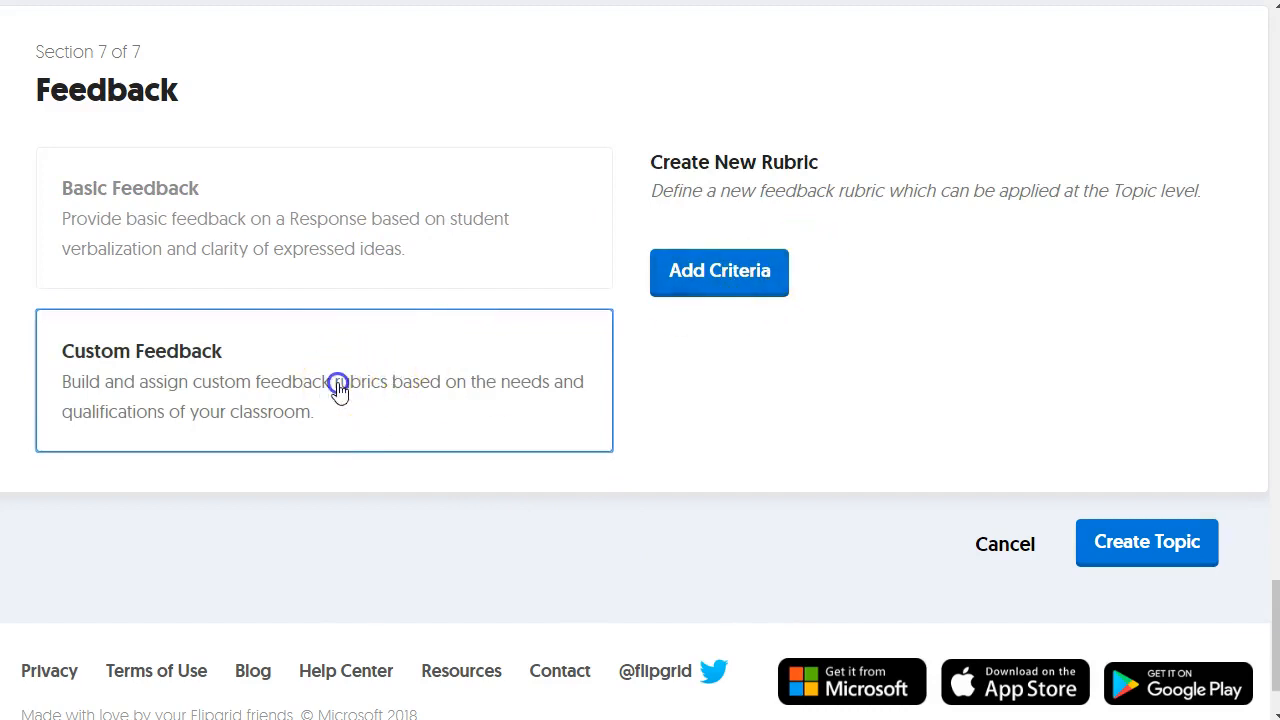
{"action": "left_click", "coordinate": [734, 277]}
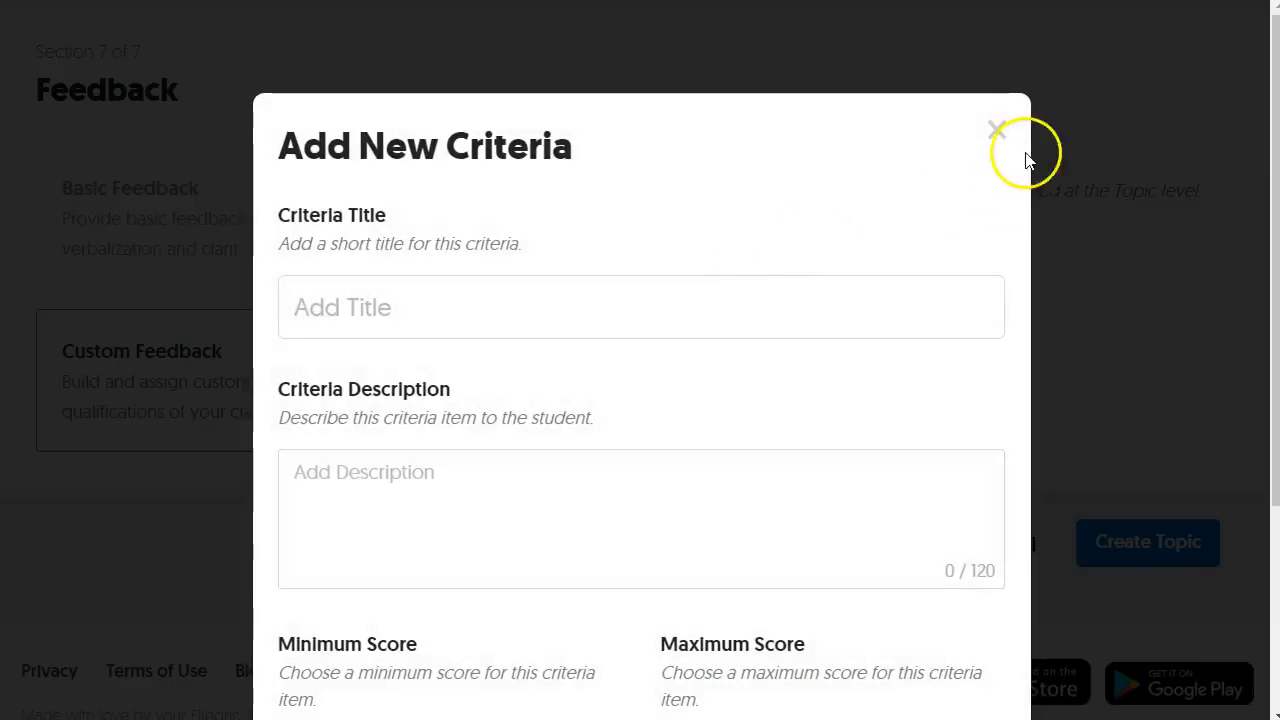
{"action": "left_click", "coordinate": [997, 128]}
{"action": "left_click", "coordinate": [406, 258]}
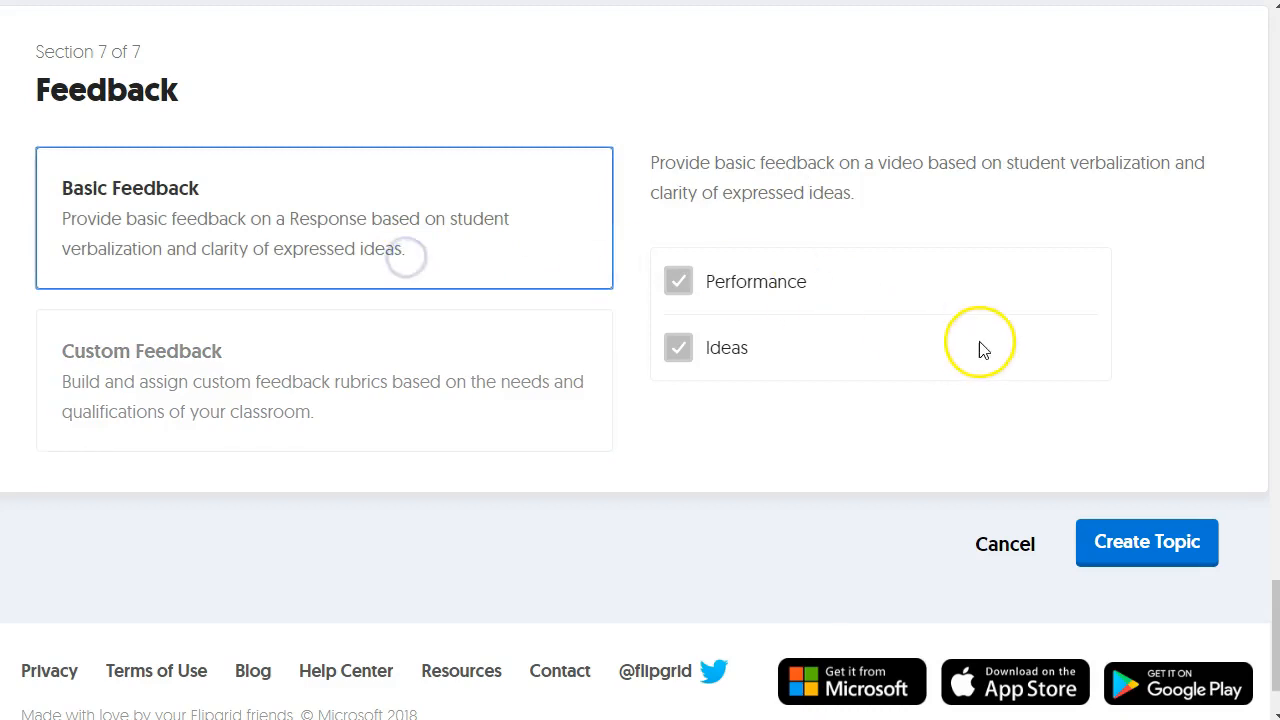
Submit the new topic with Create Topic and look over the grid's topics list.
{"action": "scroll", "coordinate": [980, 350], "scroll_direction": "down", "scroll_amount": 1}
{"action": "left_click", "coordinate": [1131, 447]}
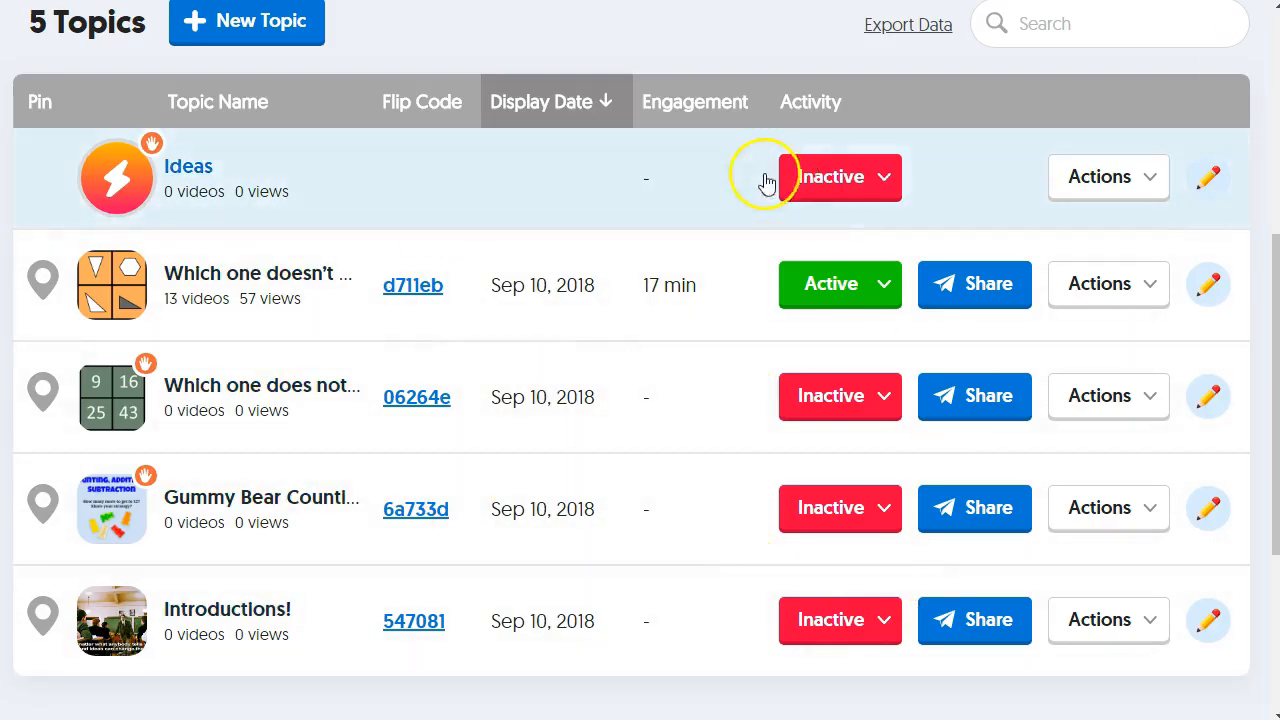
{"action": "scroll", "coordinate": [374, 209], "scroll_direction": "down", "scroll_amount": 1}
{"action": "scroll", "coordinate": [337, 286], "scroll_direction": "up", "scroll_amount": 4}
{"action": "scroll", "coordinate": [428, 522], "scroll_direction": "down", "scroll_amount": 3}
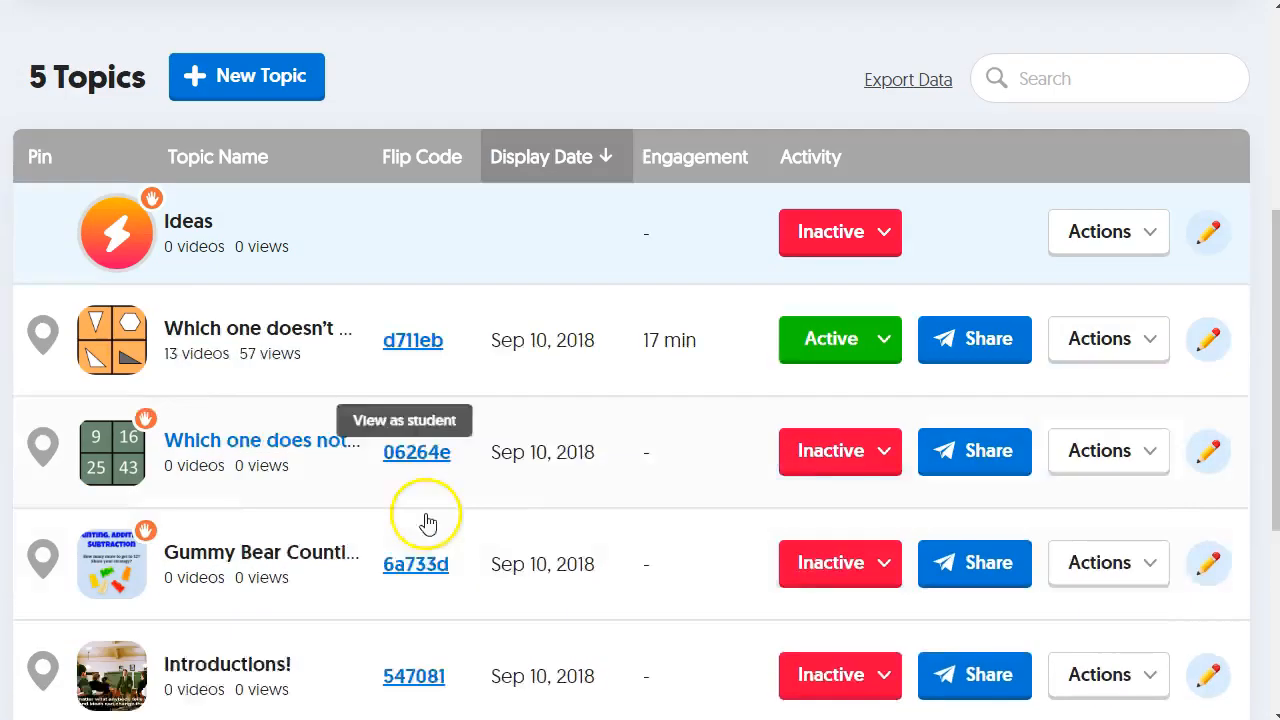
{"action": "scroll", "coordinate": [428, 522], "scroll_direction": "down", "scroll_amount": 1}
View the details and videos of the "Which one doesn't belong?" topic and return to the topics list.
{"action": "left_click", "coordinate": [275, 283]}
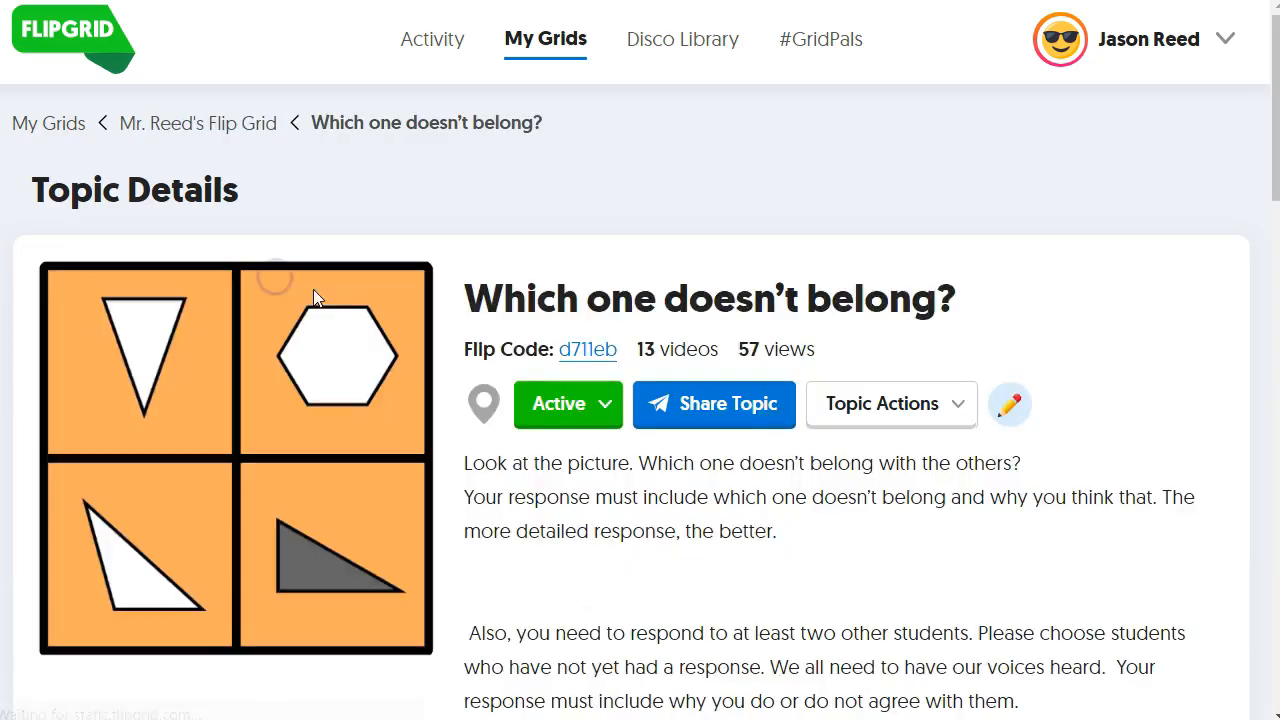
{"action": "scroll", "coordinate": [606, 417], "scroll_direction": "down", "scroll_amount": 7}
{"action": "scroll", "coordinate": [609, 417], "scroll_direction": "up", "scroll_amount": 5}
{"action": "key", "text": "alt+Left"}
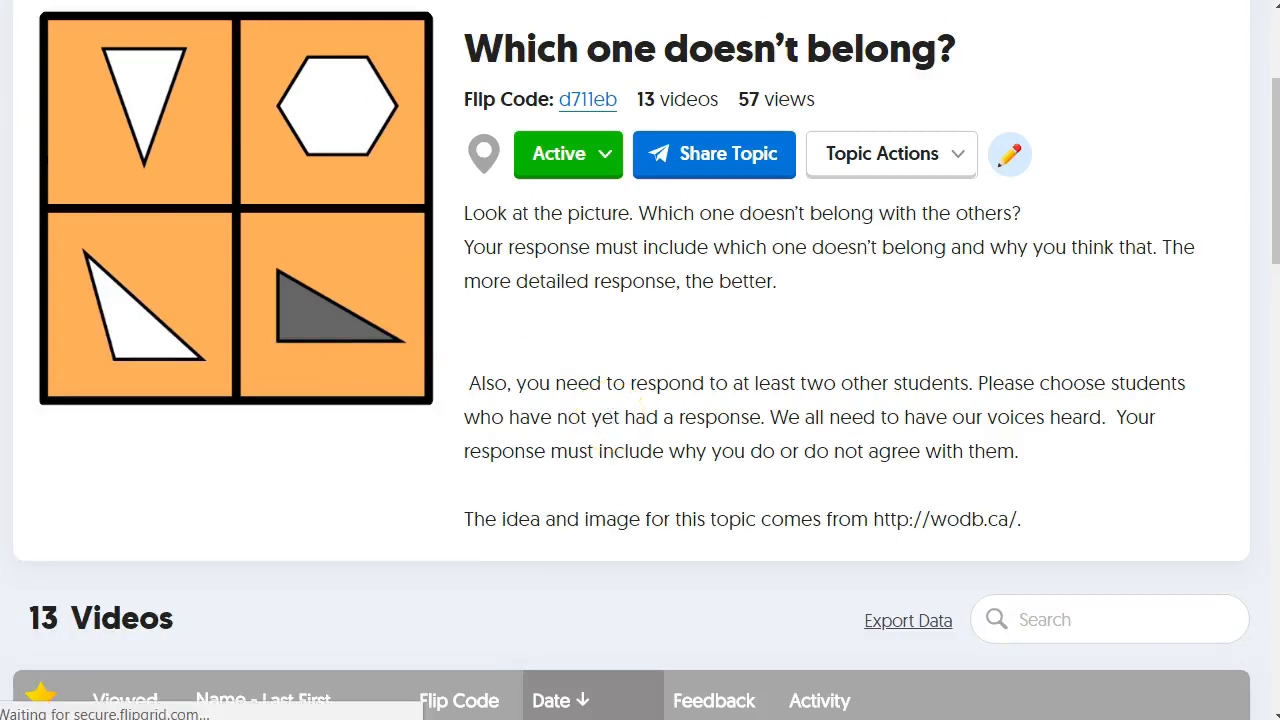
Open the "Which one doesn't belong?" topic for editing and look through its settings without changing them.
{"action": "left_click", "coordinate": [1220, 290]}
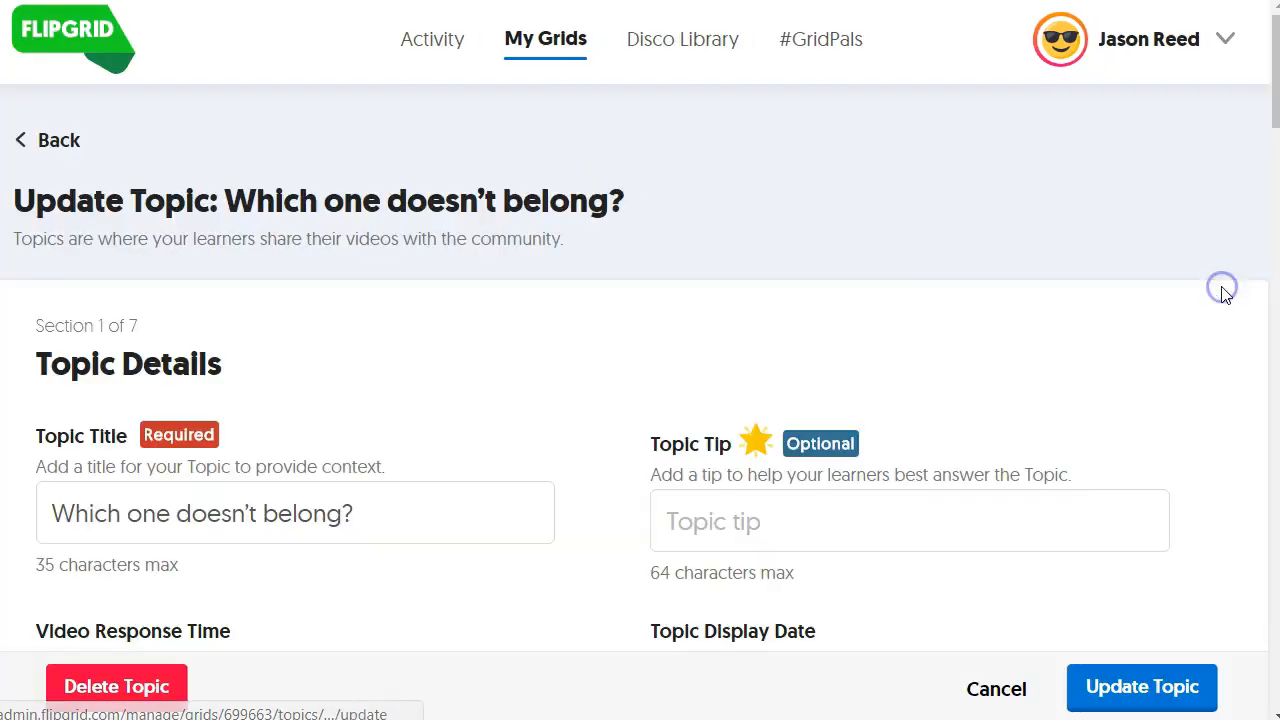
{"action": "scroll", "coordinate": [1023, 334], "scroll_direction": "down", "scroll_amount": 8}
{"action": "scroll", "coordinate": [977, 386], "scroll_direction": "up", "scroll_amount": 5}
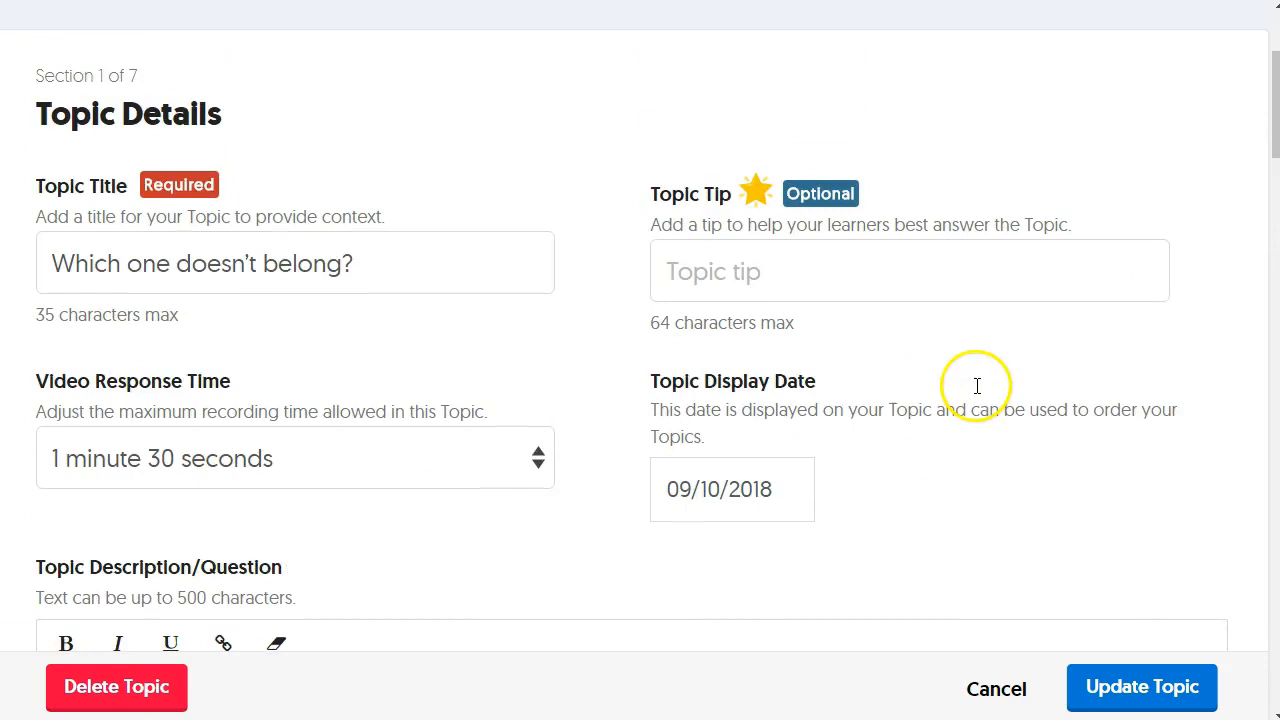
{"action": "key", "text": "alt+Left"}
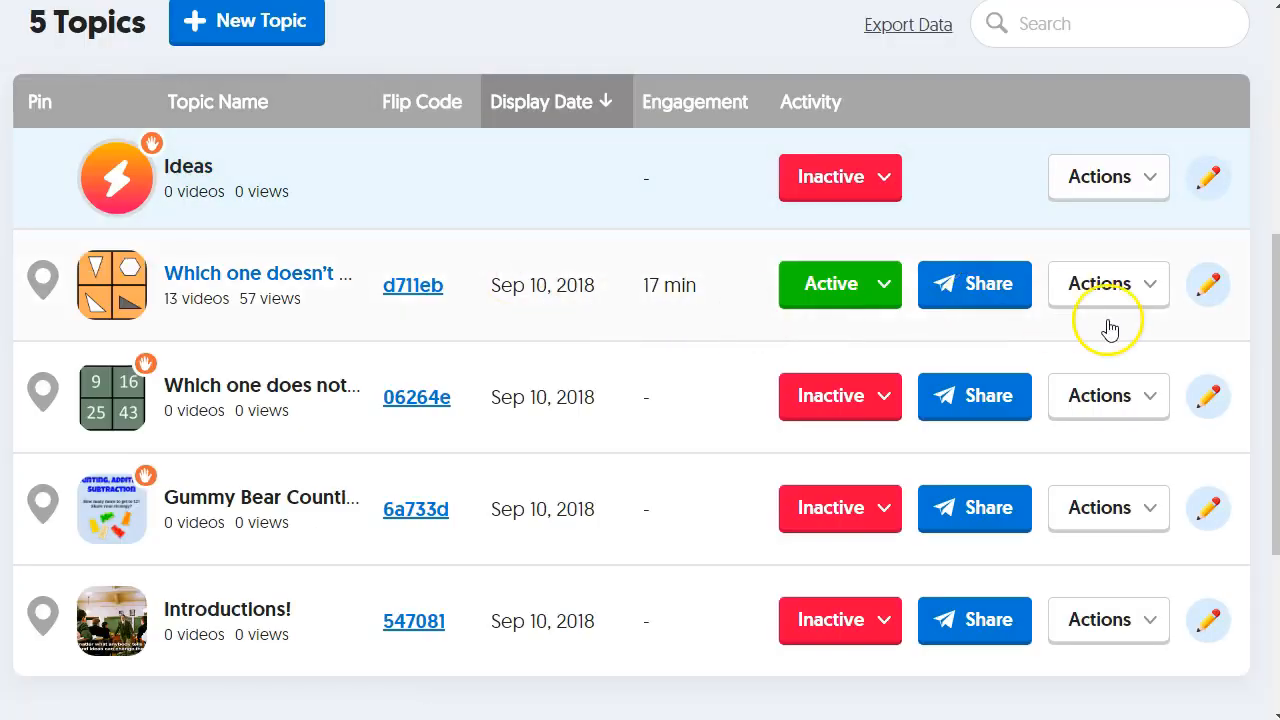
{"action": "left_click", "coordinate": [1208, 300]}
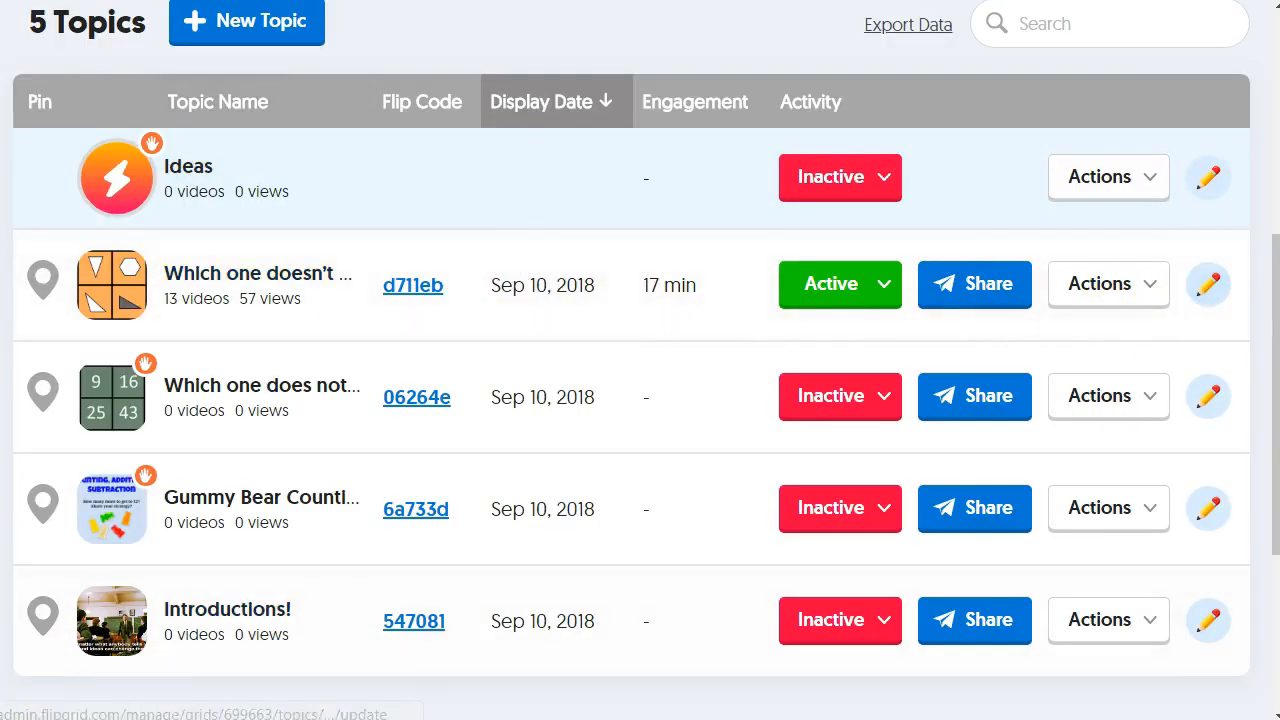